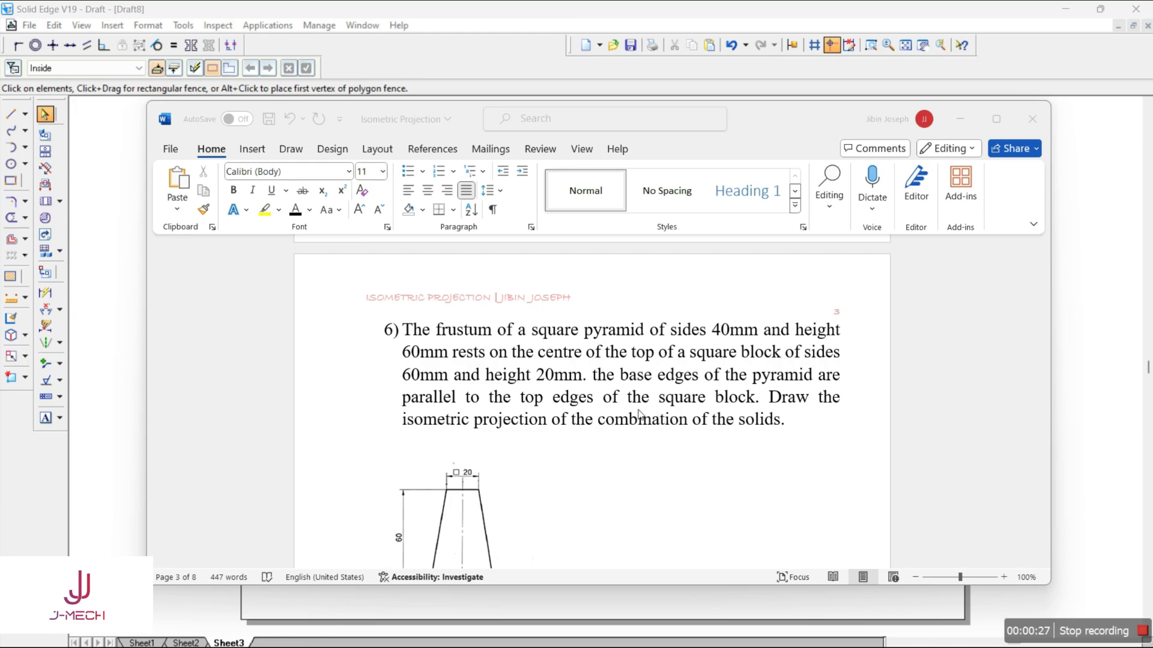
Step: Scroll the Word document to the front and top views under question 6
scroll(558, 416, "down", 5)
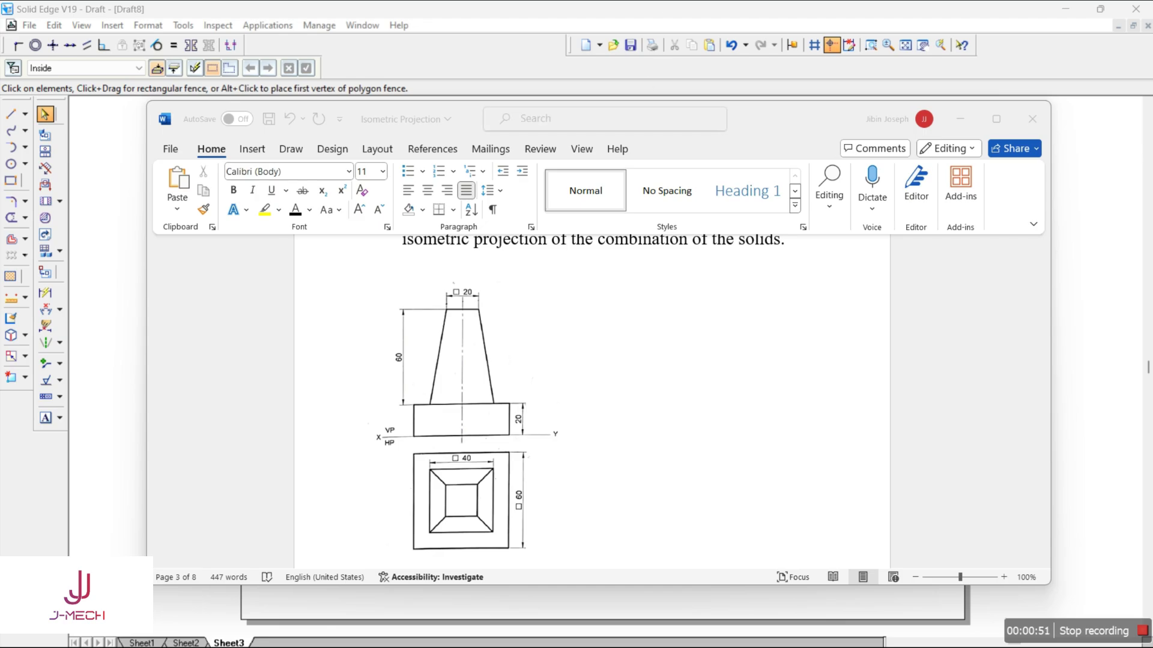
key("alt+Tab")
Step: Draw the rhombus's first two 60 mm edges at 30° and 150°
left_click(11, 114)
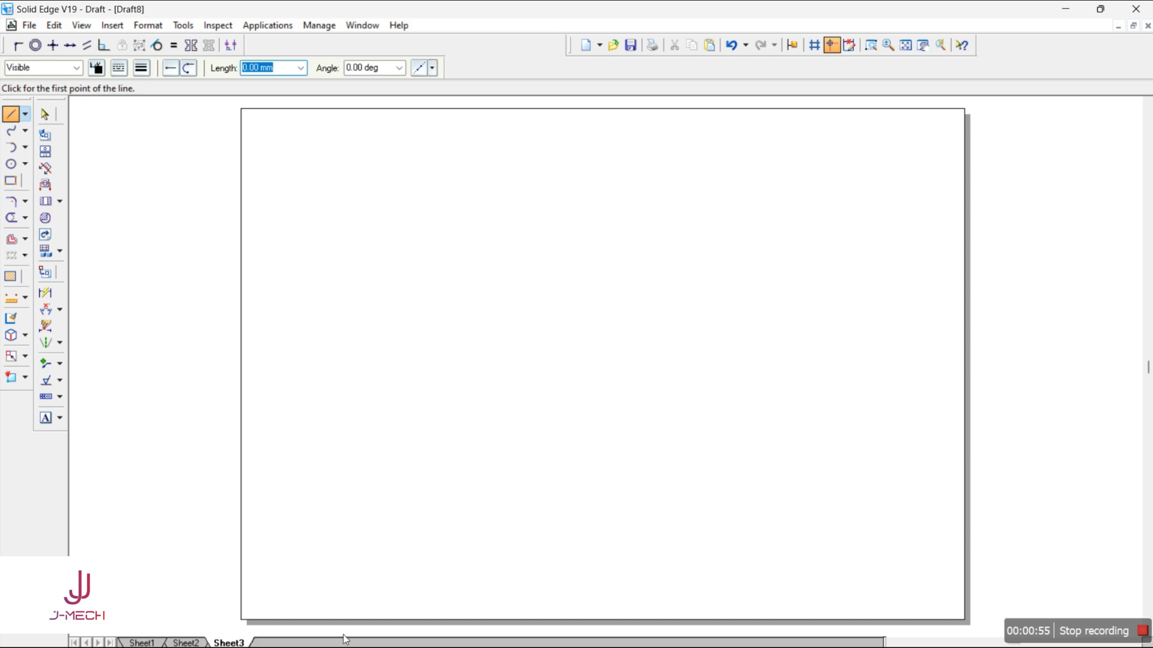
left_click(727, 634)
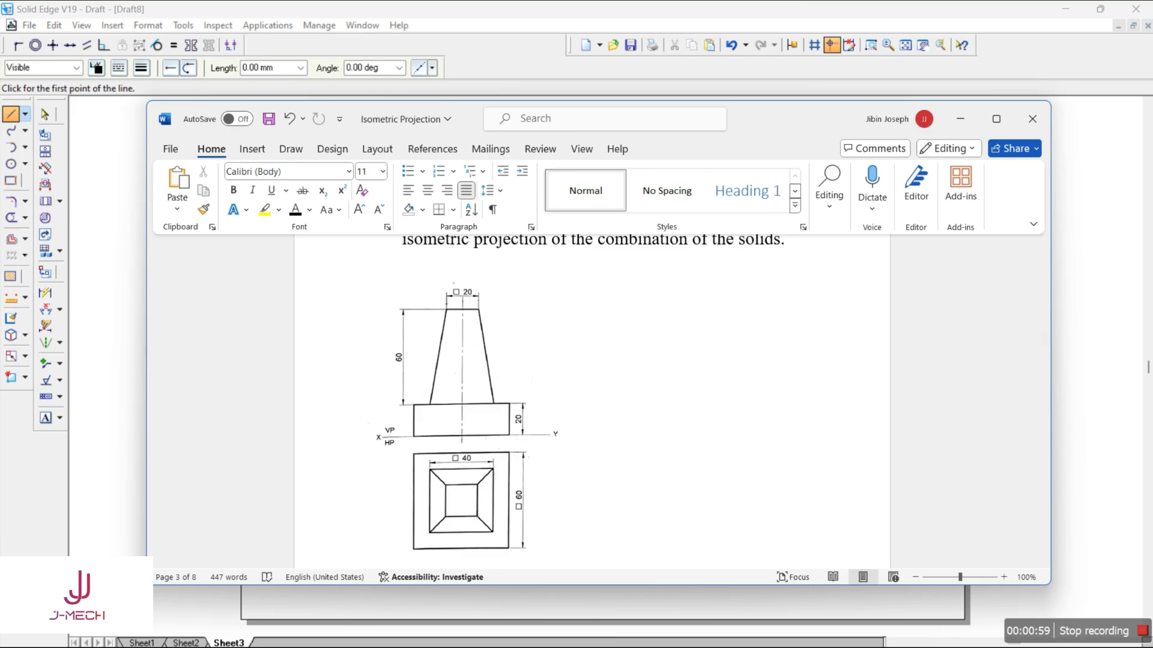
left_click(759, 639)
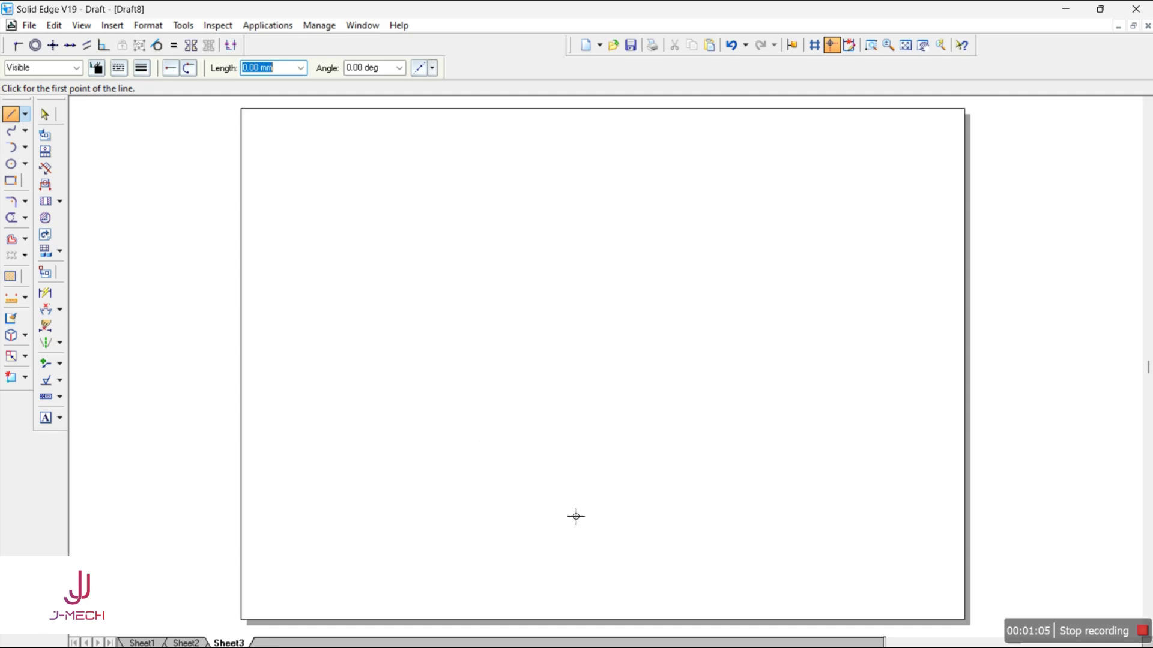
left_click(505, 496)
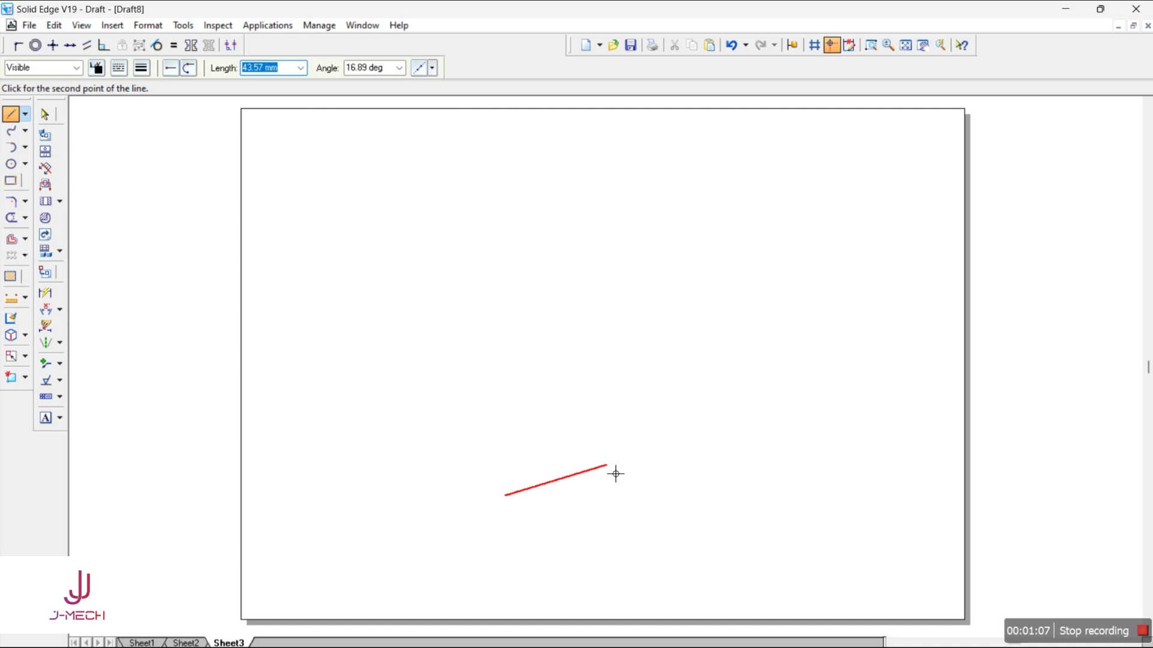
type("60")
key("Tab")
type("30")
key("Return")
type("60")
key("Tab")
type("150")
key("Return")
Step: Close the rhombus with two more 60 mm edges at -150° and -30°
type("60")
key("Tab")
type("-15")
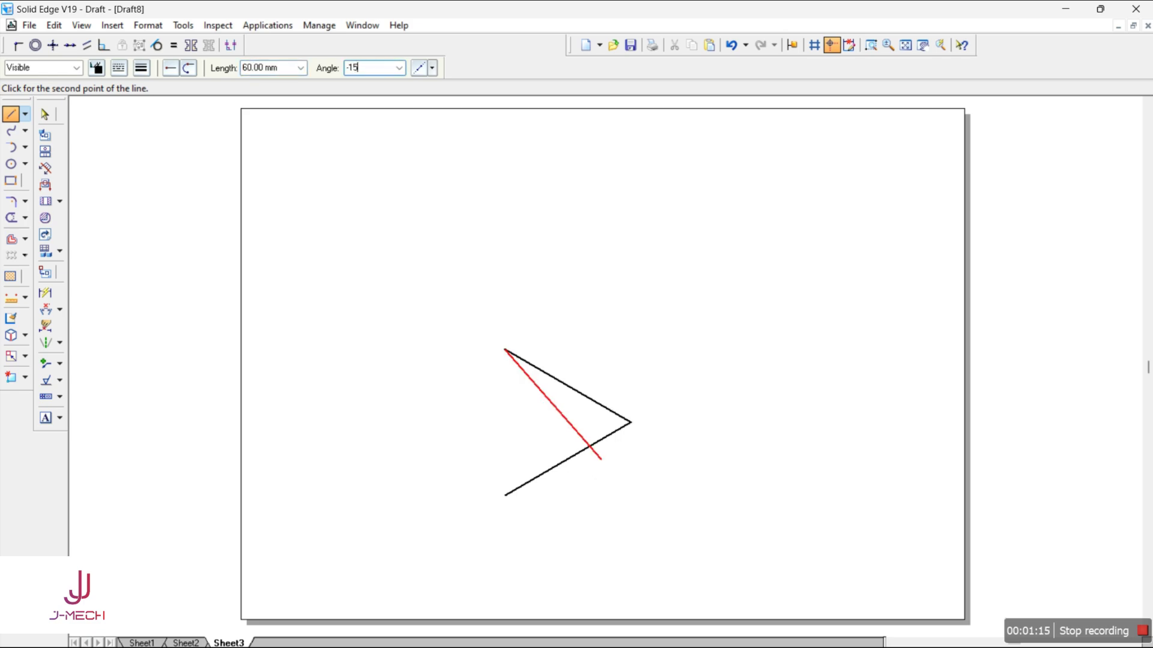
type("0")
key("Return")
type("60")
key("Tab")
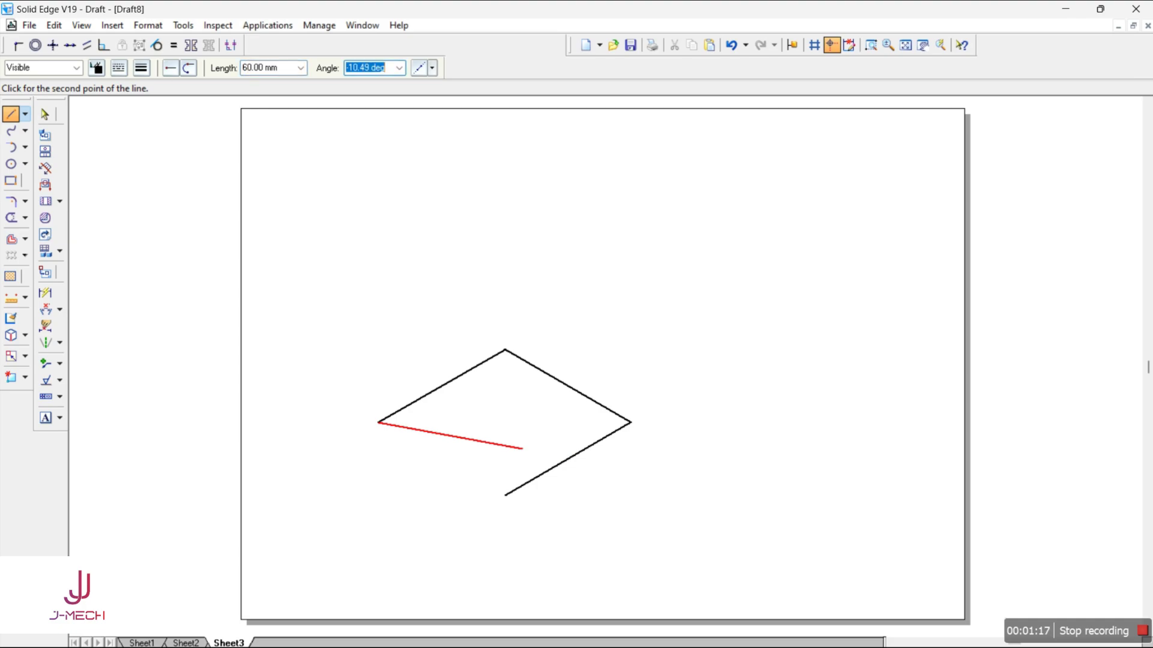
type("-30")
key("Return")
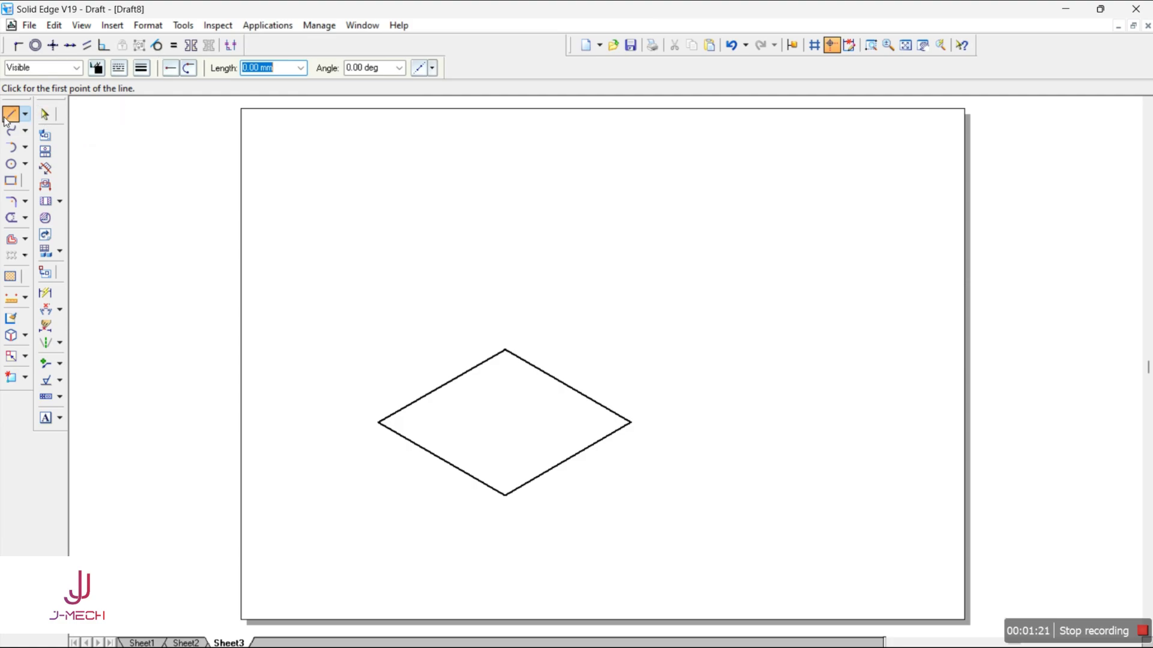
Step: Draw the horizontal and vertical diagonals of the rhombus in the thin Normal style
left_click(76, 67)
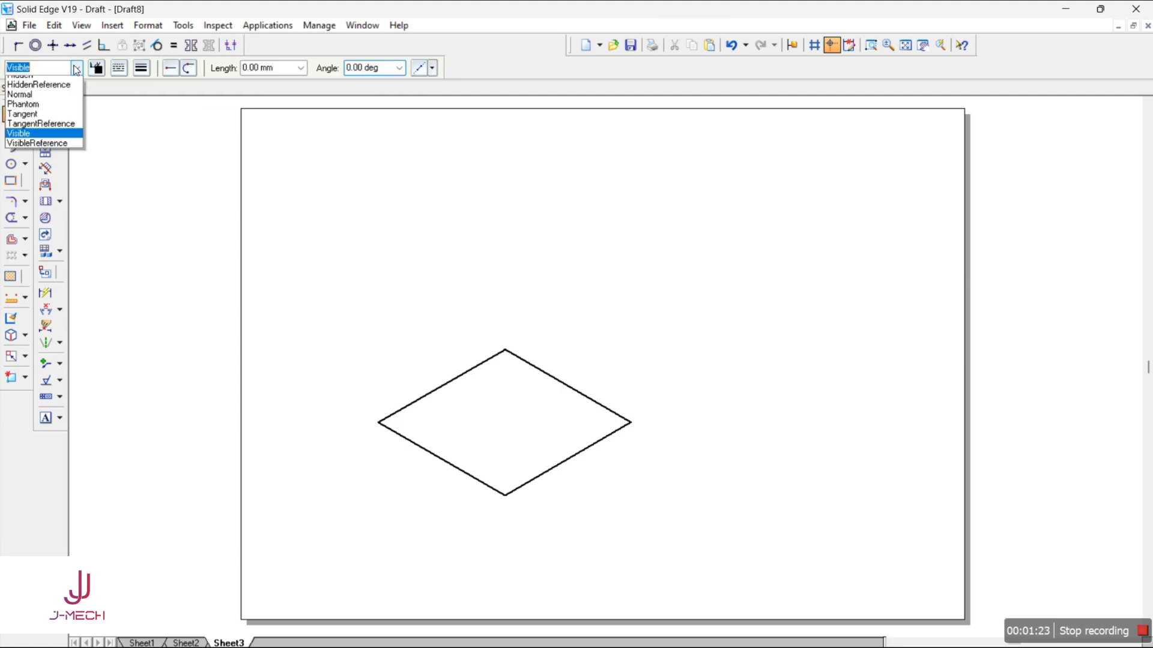
left_click(20, 130)
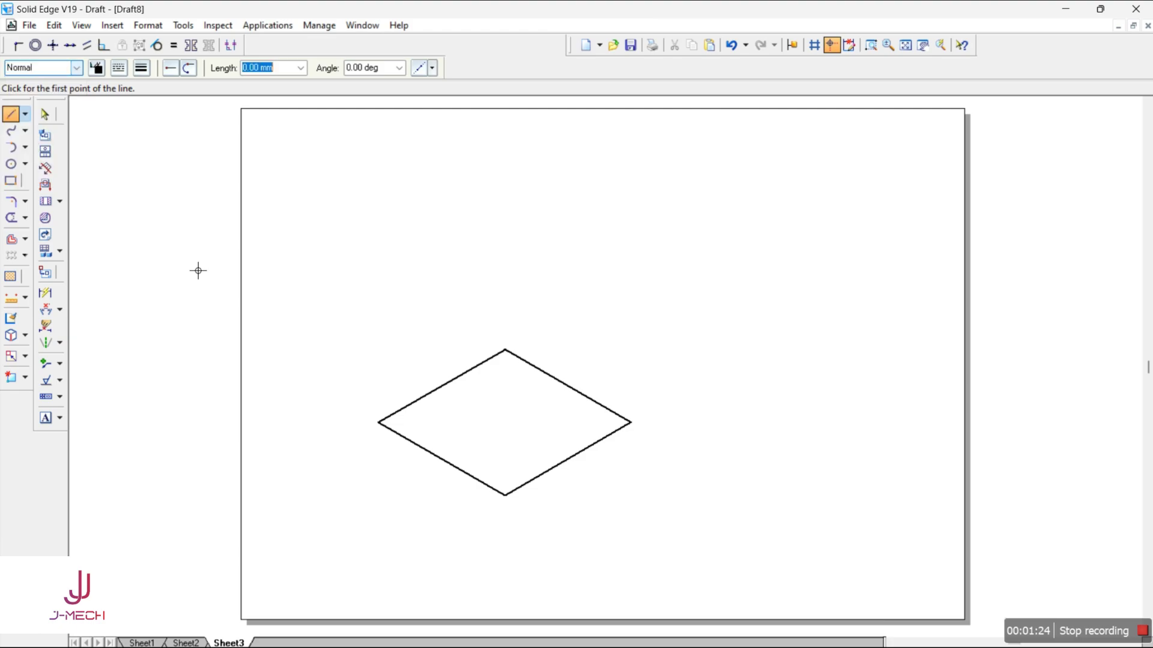
left_click(389, 430)
key("Escape")
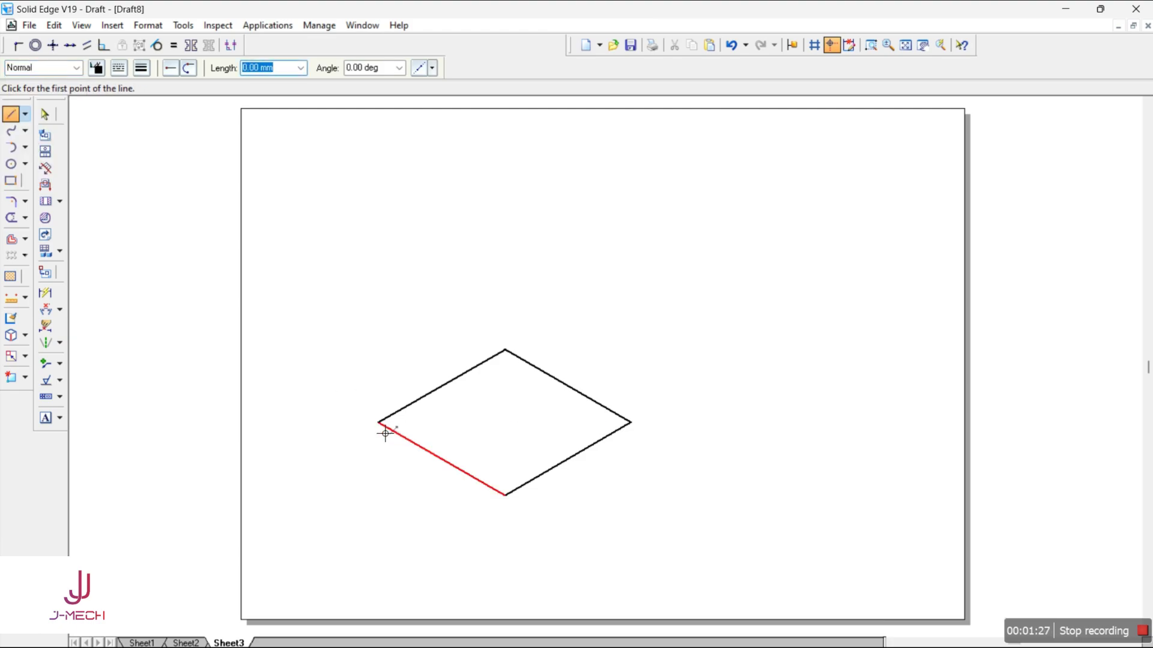
left_click(387, 430)
left_click(633, 426)
key("Escape")
left_click(516, 503)
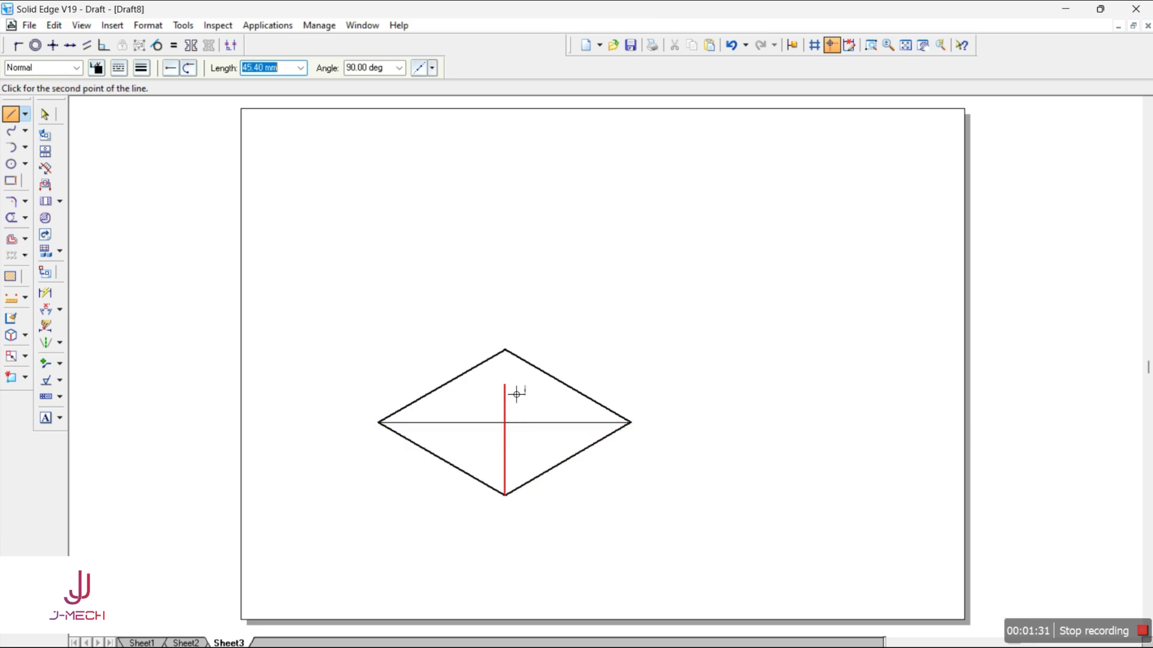
left_click(514, 357)
key("Escape")
Step: Fence-select the rhombus with its diagonals and copy it up and to the right
left_click(45, 113)
left_click_drag(312, 277, 669, 546)
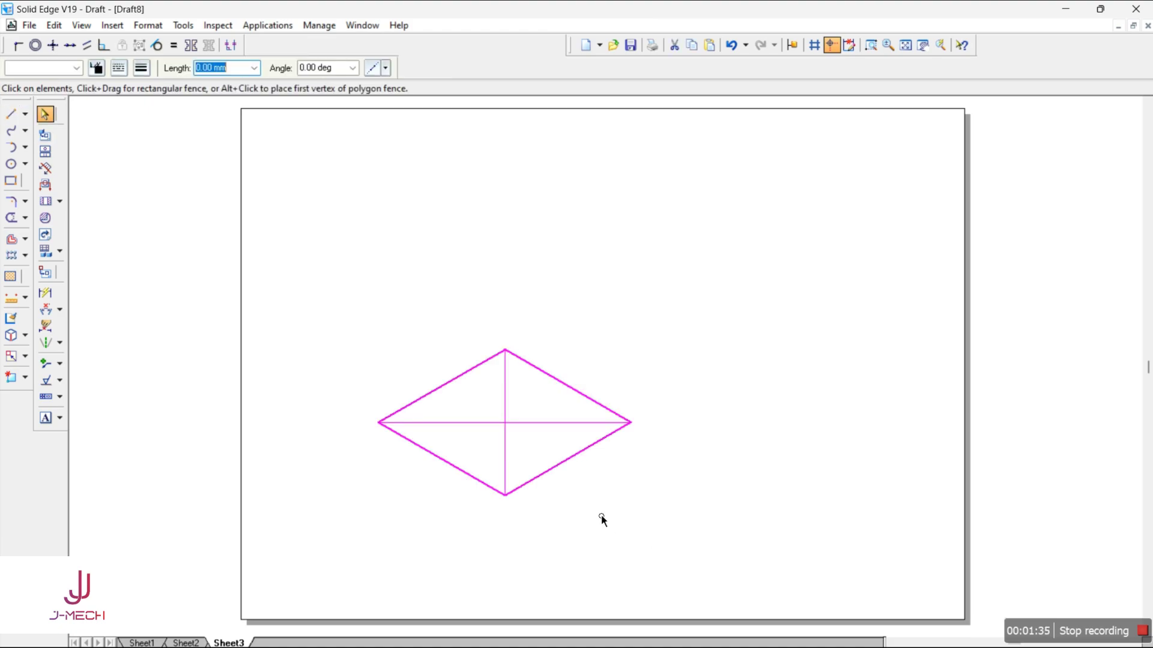
left_click_drag(572, 459, 869, 360)
left_click(916, 453)
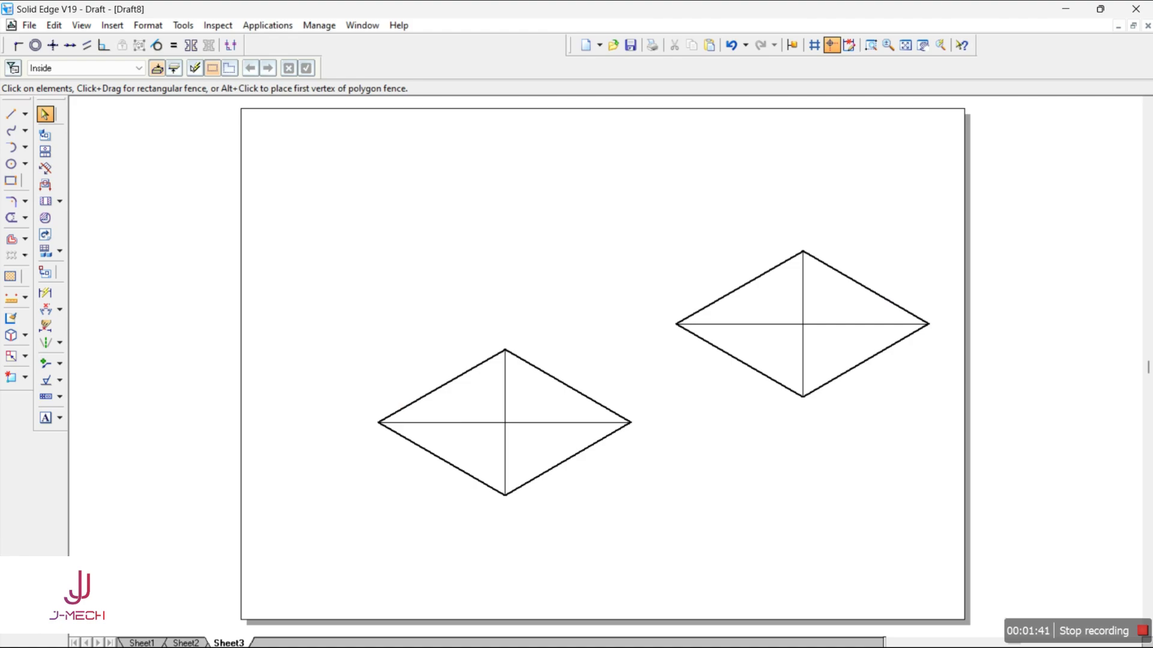
Step: Draw a 20 mm vertical edge down from the rhombus's left corner in Visible style
left_click(11, 114)
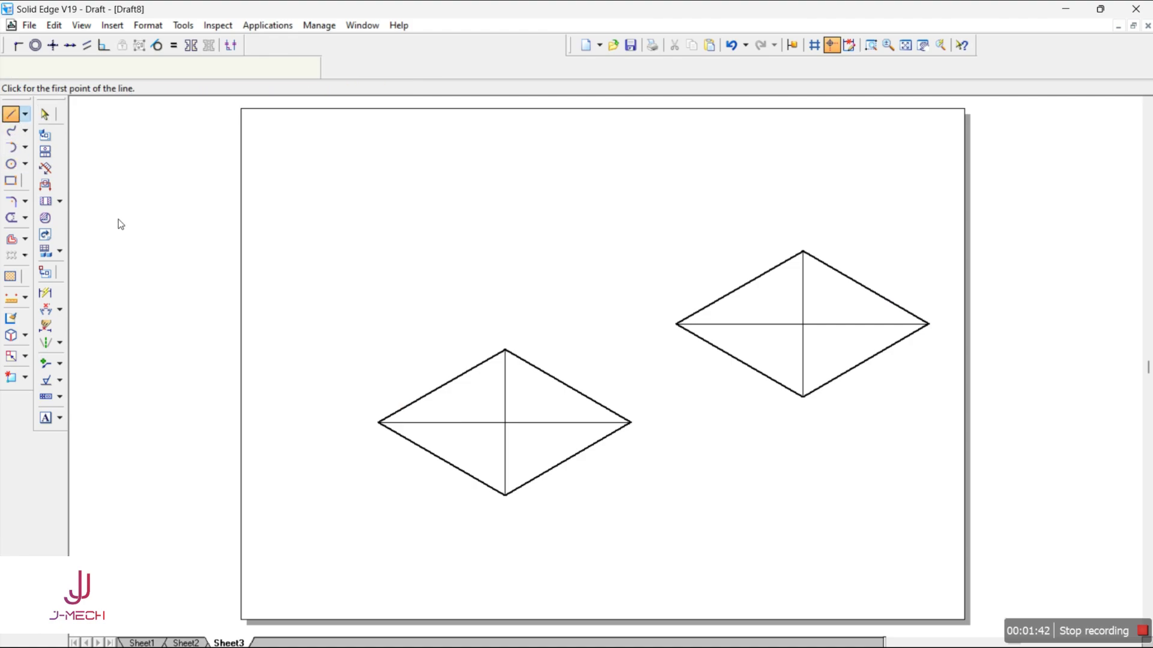
left_click(379, 423)
type("20")
key("Tab")
key("Return")
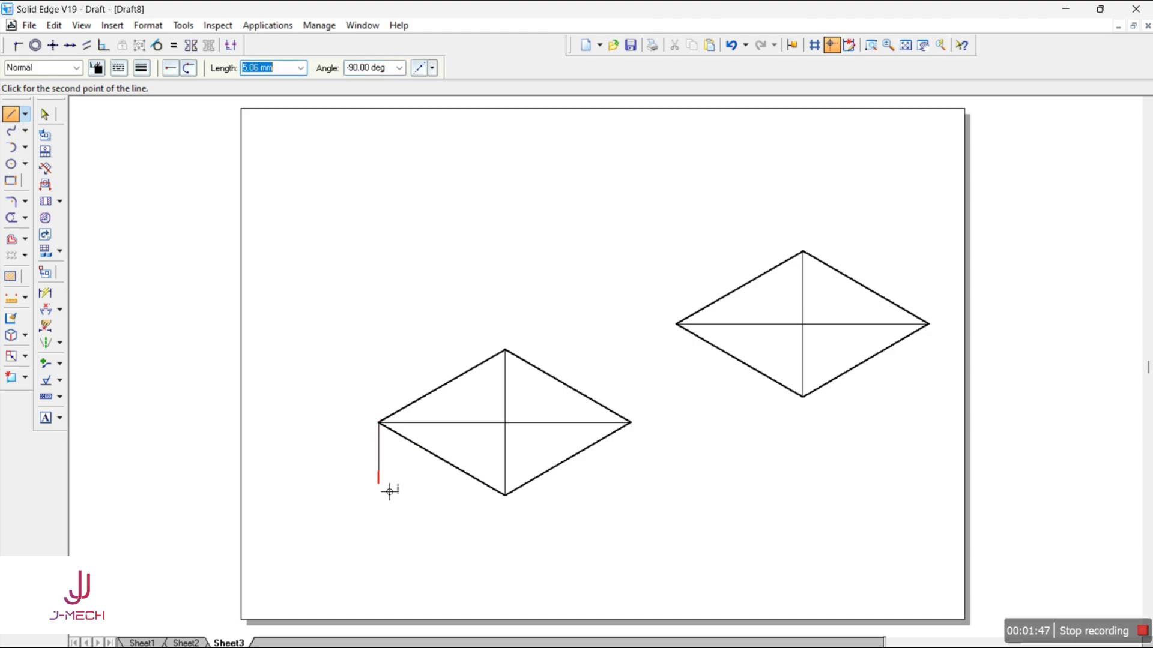
right_click(404, 495)
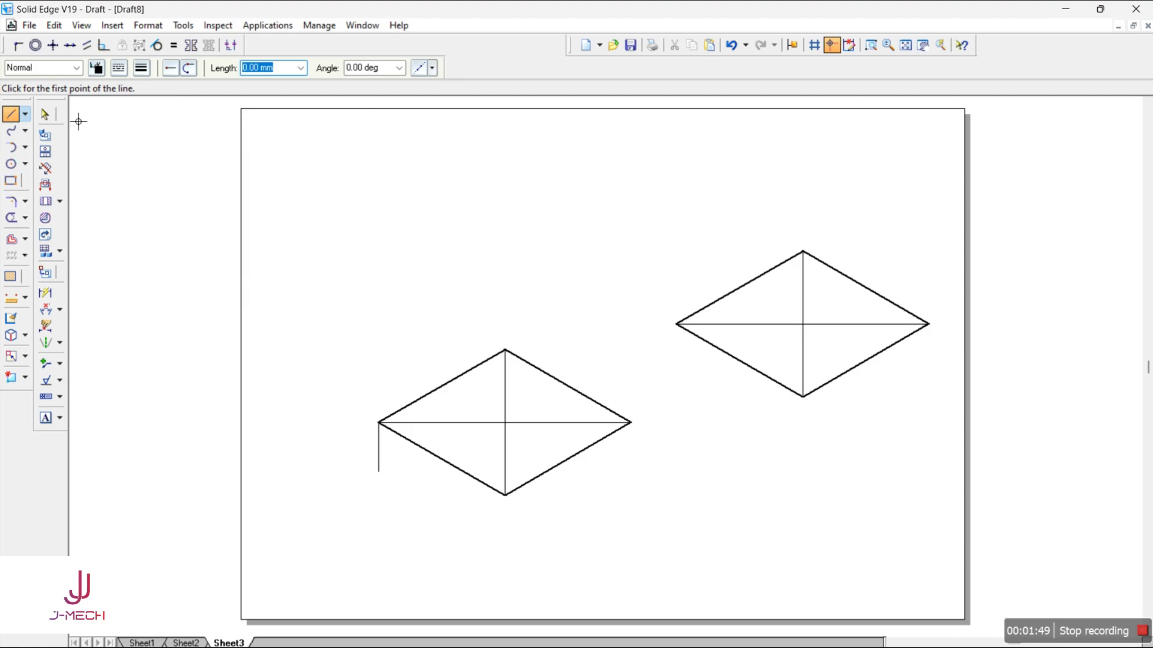
left_click(53, 114)
left_click(379, 449)
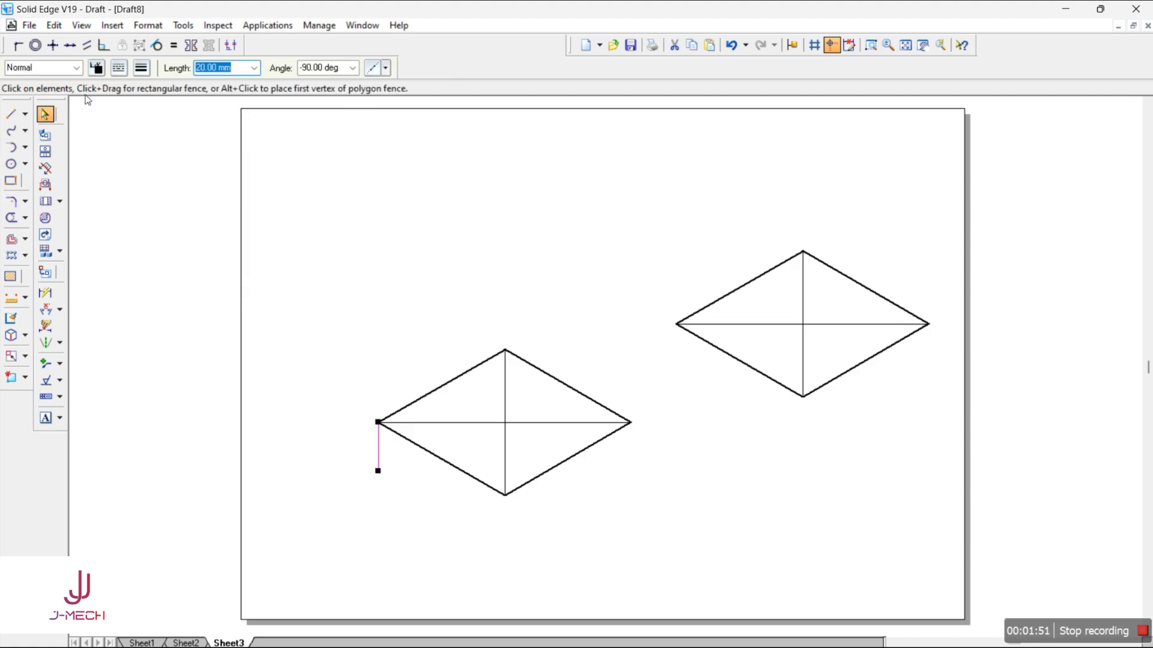
left_click(78, 67)
left_click(18, 167)
left_click(293, 239)
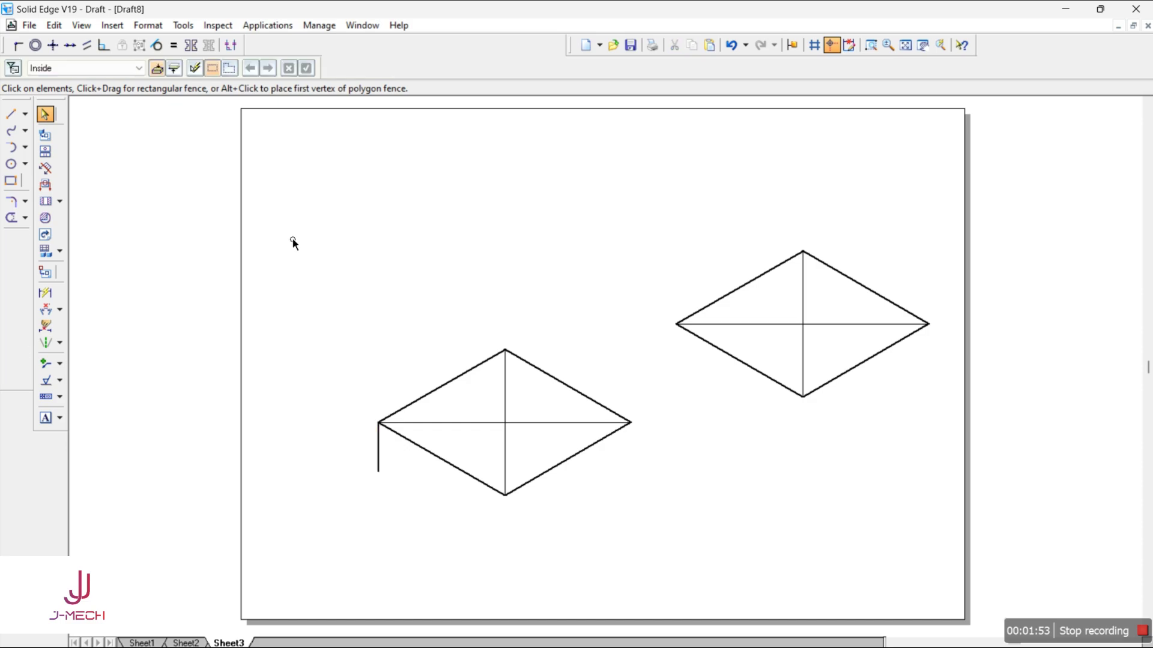
Step: Add the 60 mm bottom edge at -30°, the front vertical, and the right 20 mm vertical and bottom edge
left_click(11, 114)
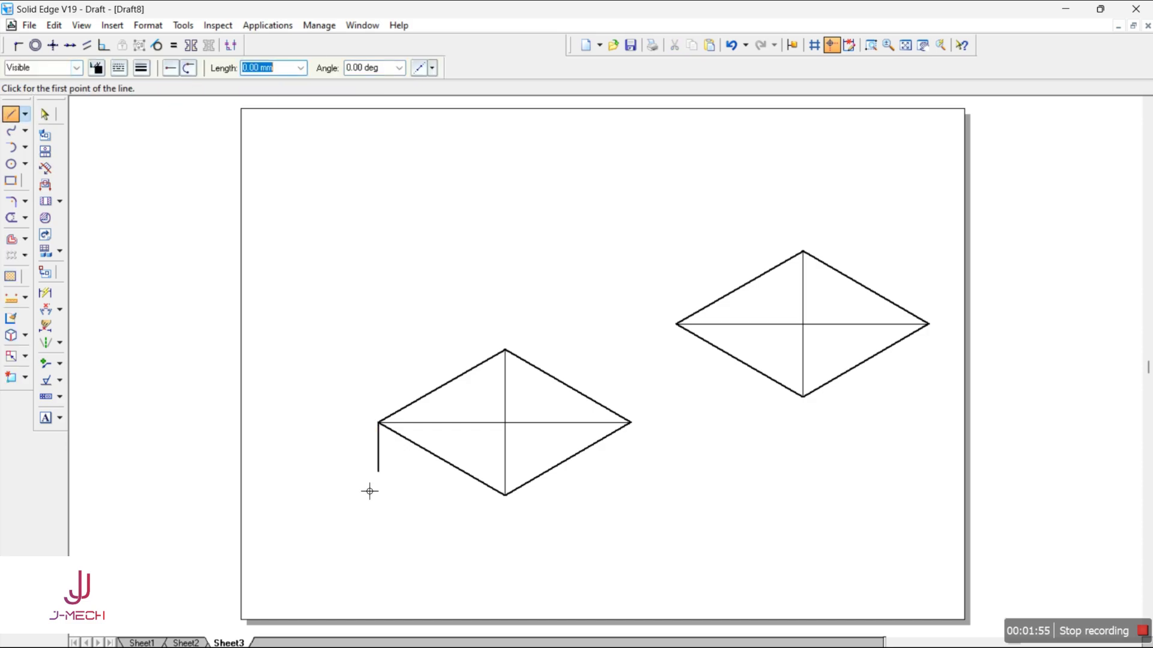
left_click(388, 479)
type("6")
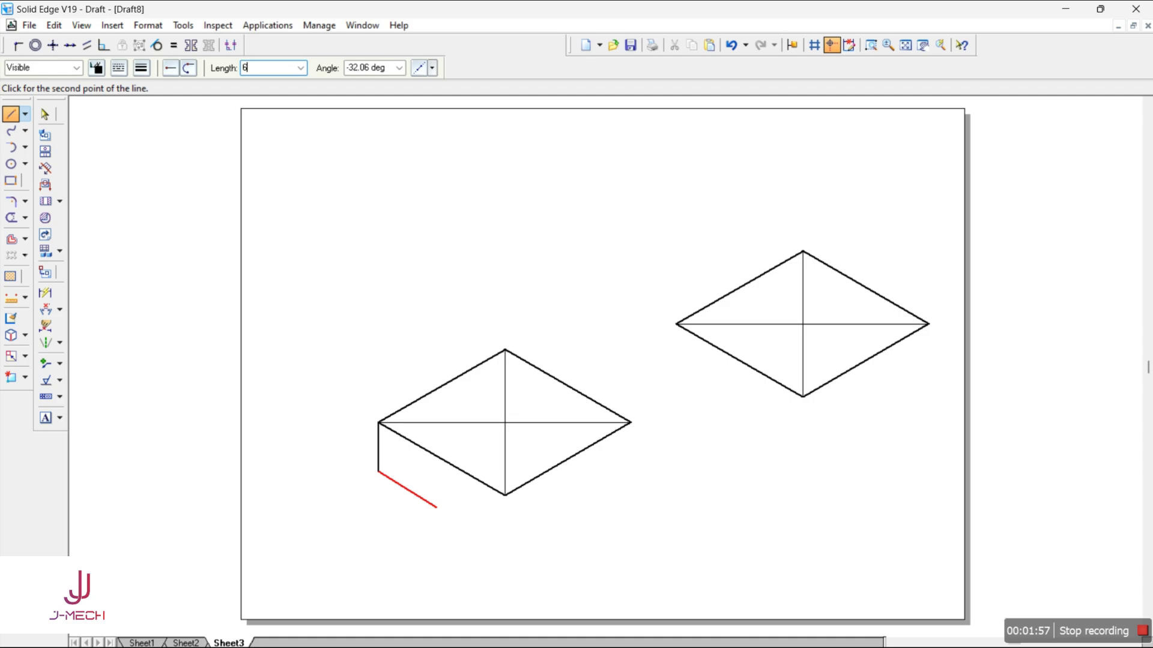
type("0")
key("Tab")
type("-")
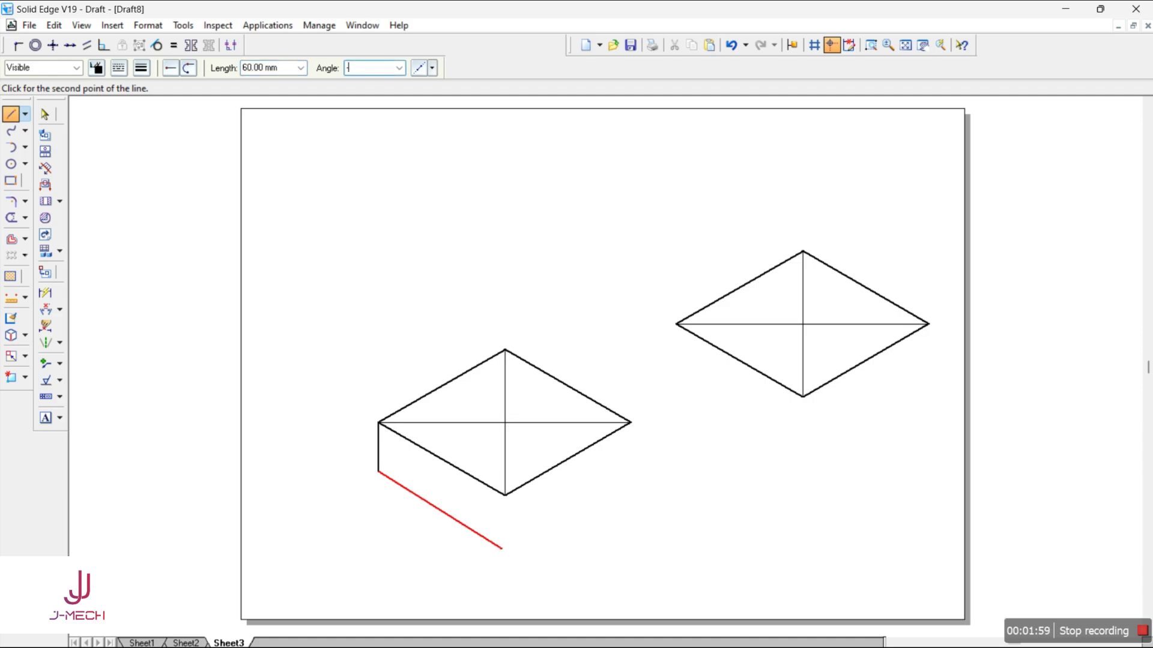
type("30")
key("Return")
left_click(448, 515)
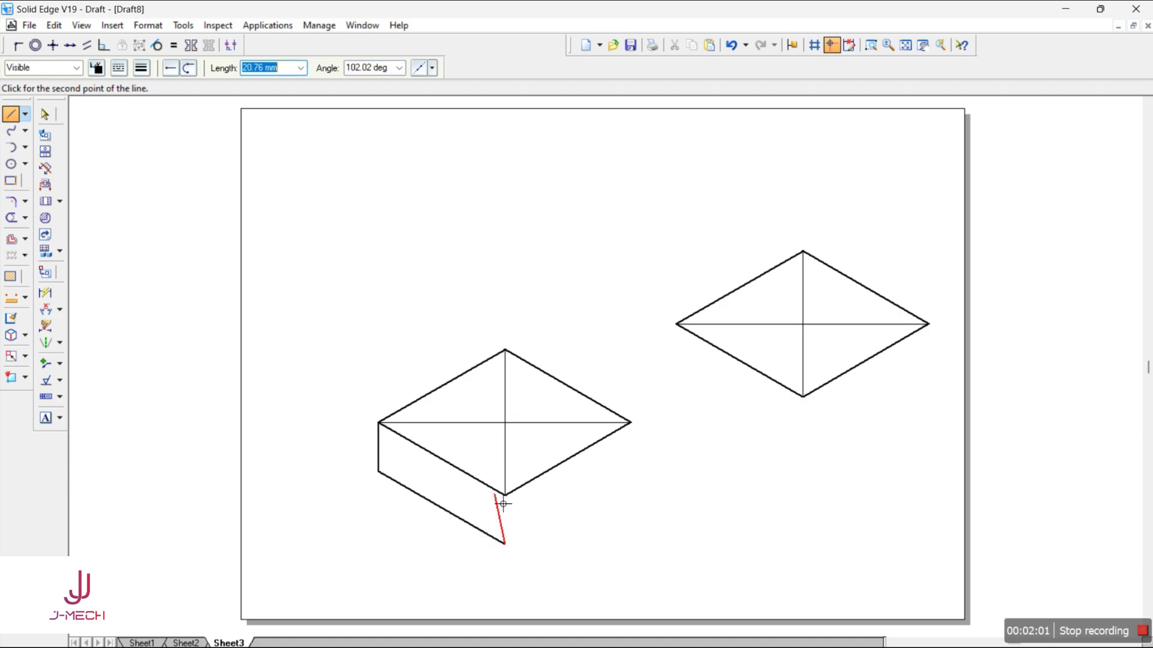
left_click(512, 506)
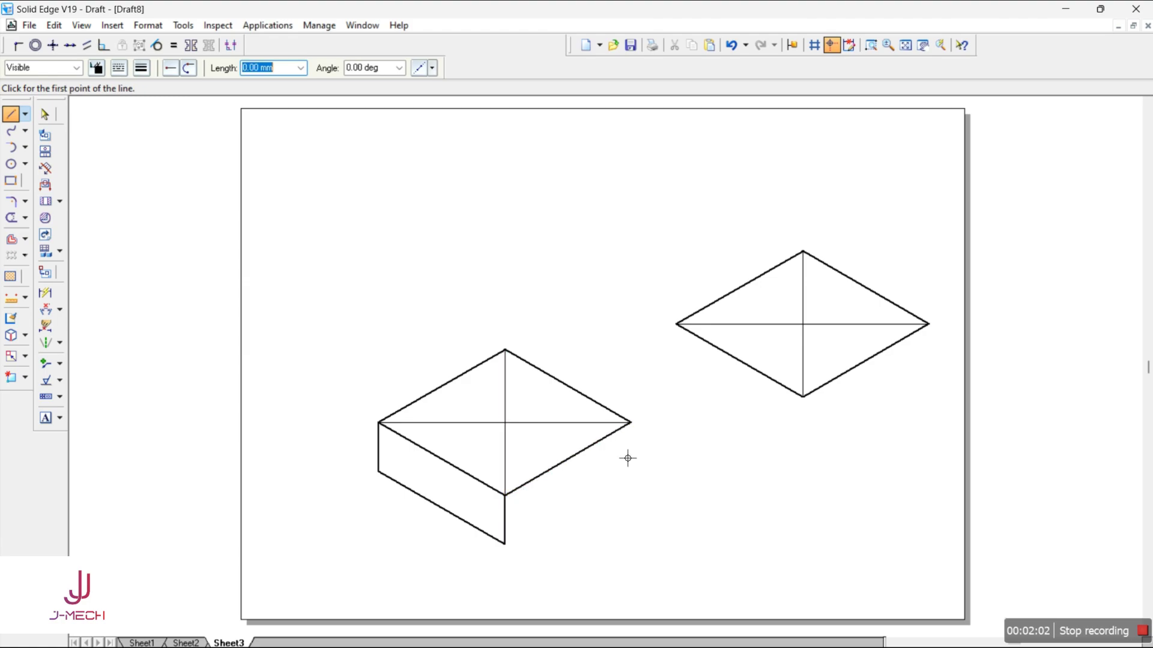
left_click(641, 427)
type("20")
key("Return")
key("Return")
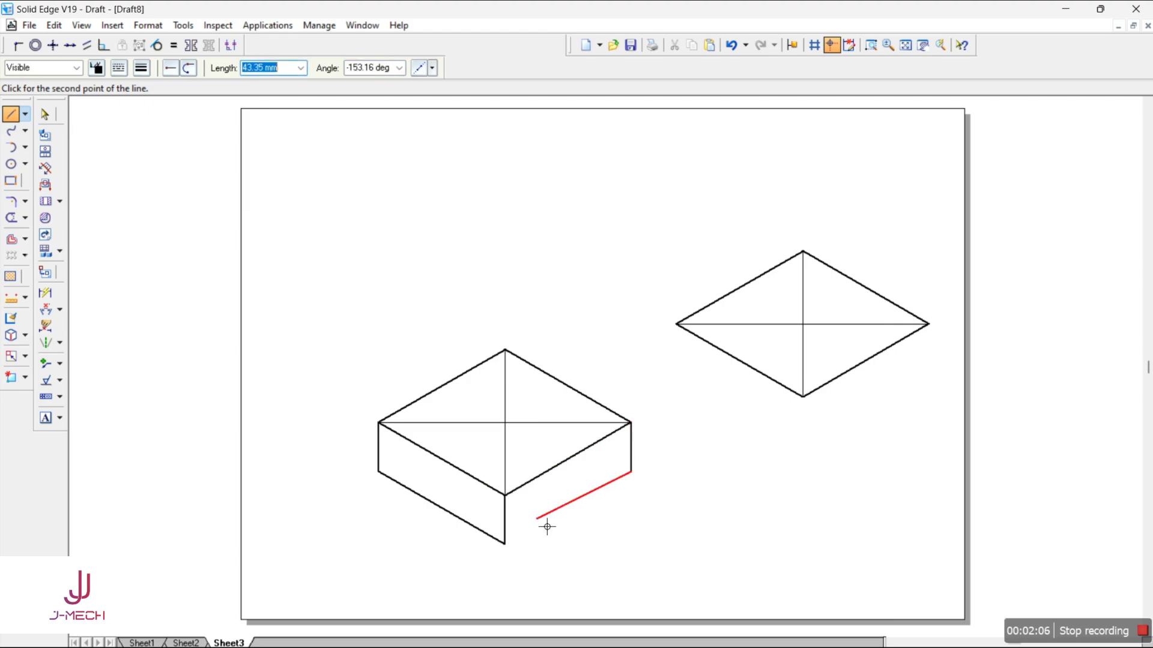
left_click(515, 552)
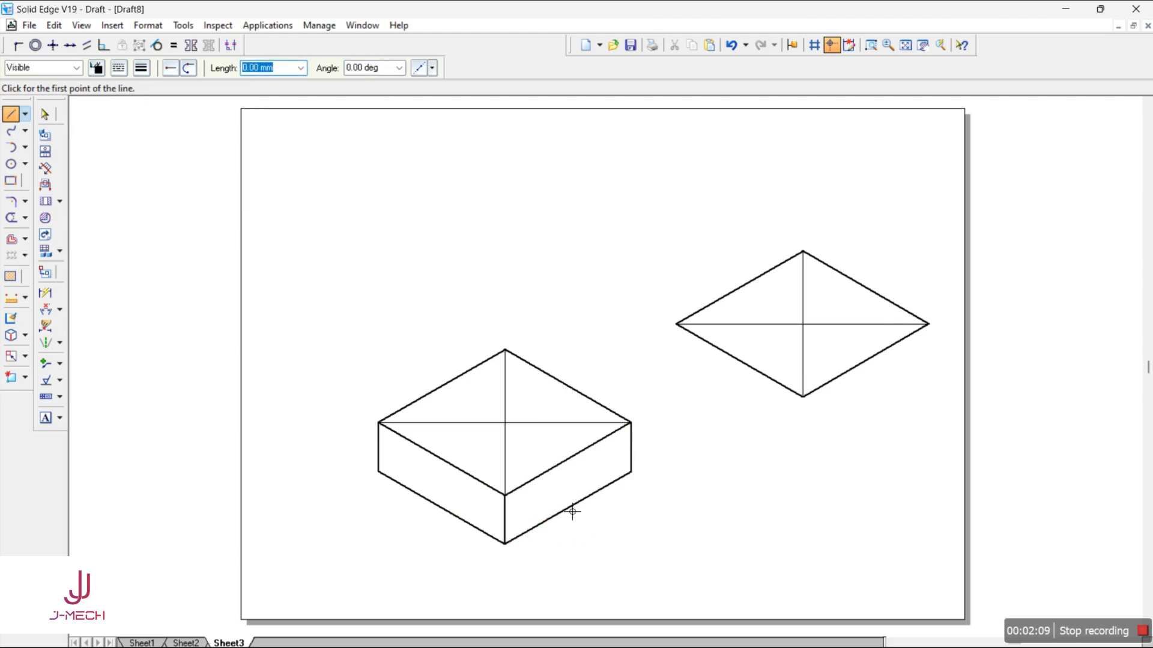
Step: Trim the top face's horizontal line and upper vertical segment, then select the right diamond
left_click(11, 218)
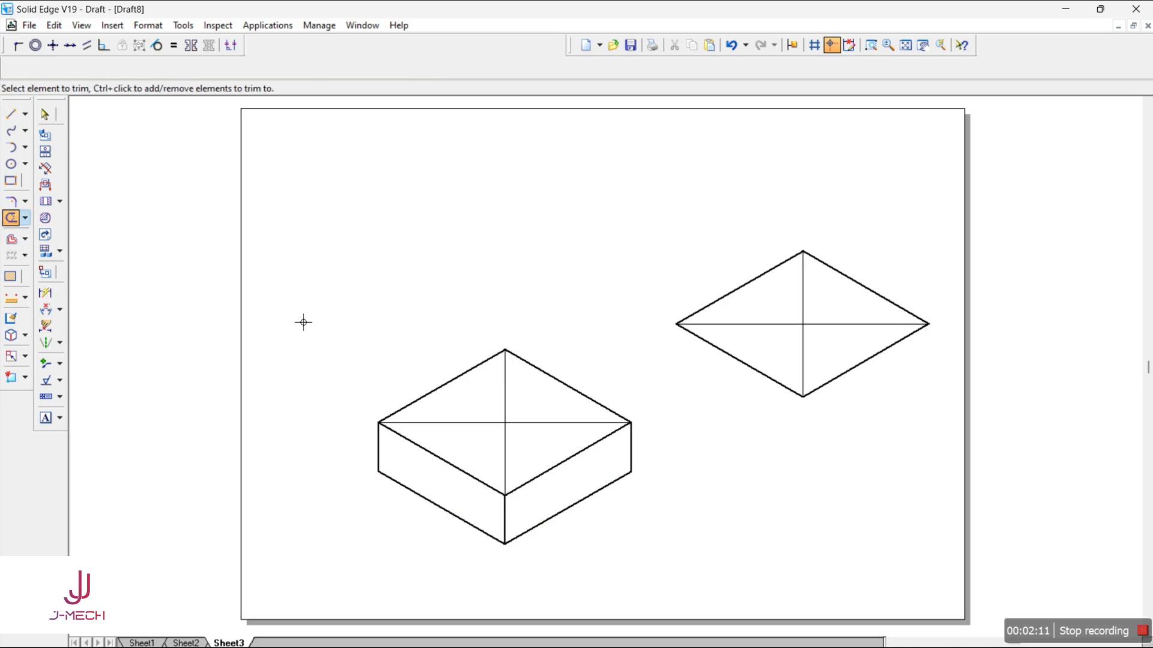
left_click_drag(463, 442, 462, 433)
left_click(505, 404)
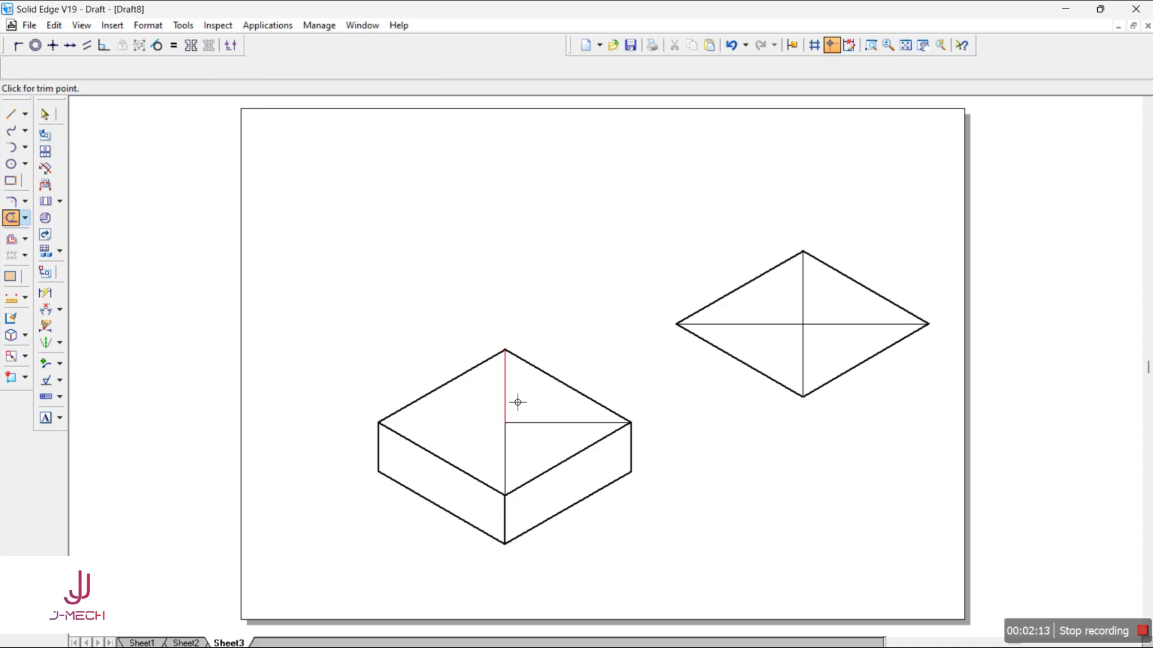
left_click(577, 431)
left_click(45, 114)
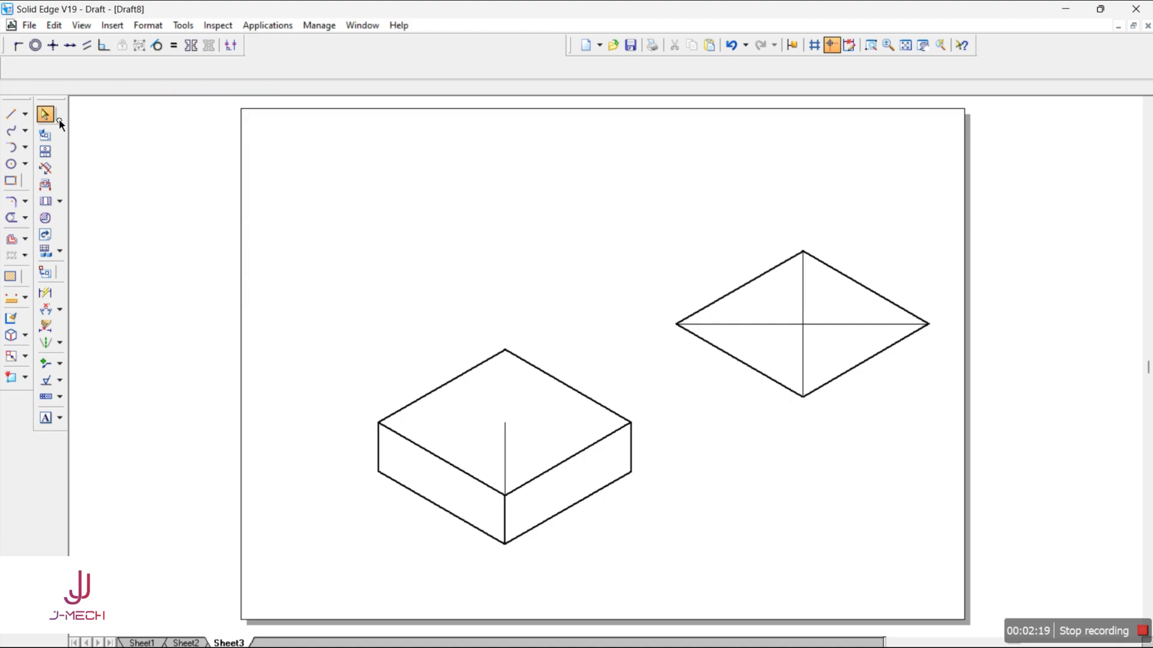
left_click_drag(623, 216, 958, 444)
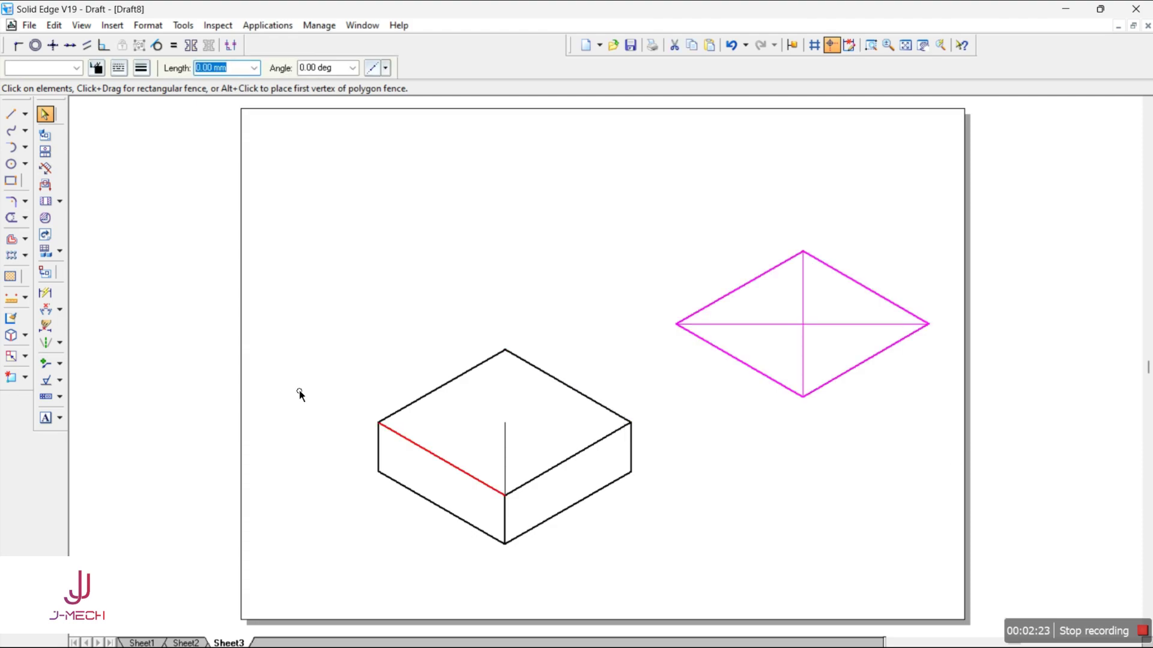
Step: Scale the selected diamond in place by a factor of 40/60
left_click(12, 356)
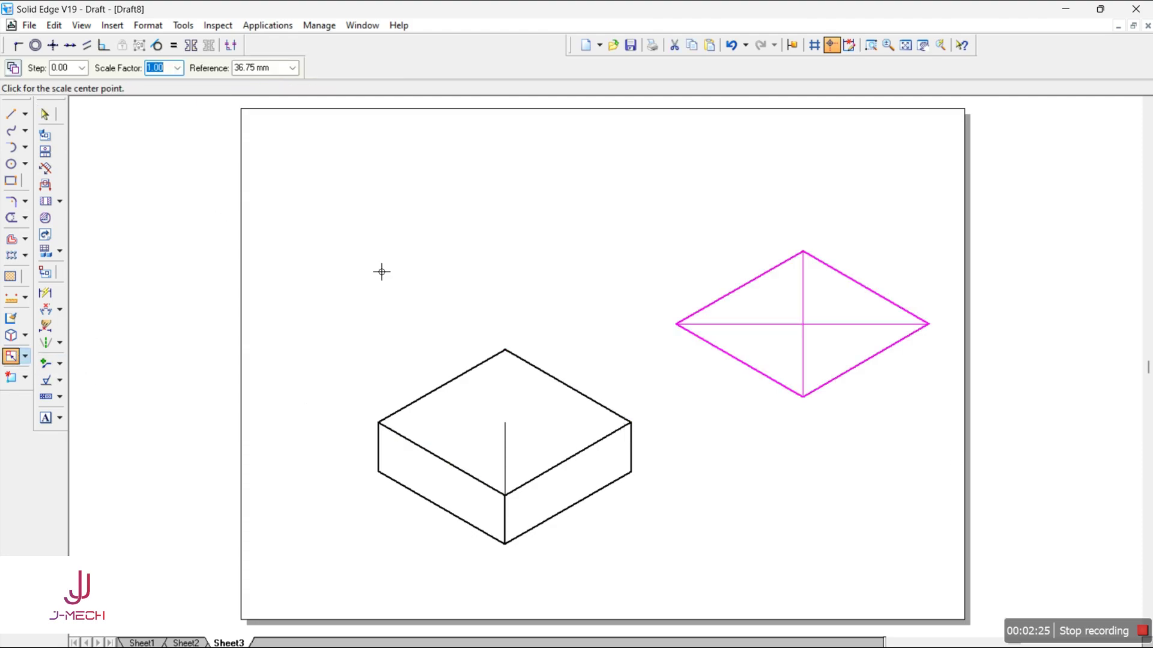
left_click(727, 631)
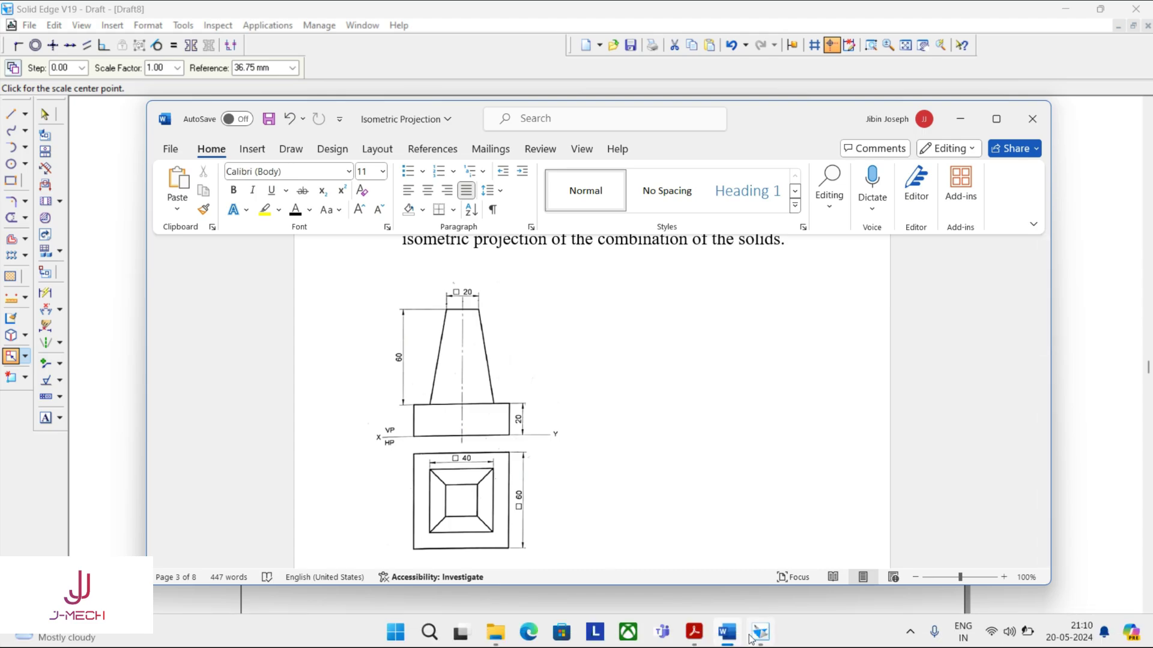
left_click(760, 631)
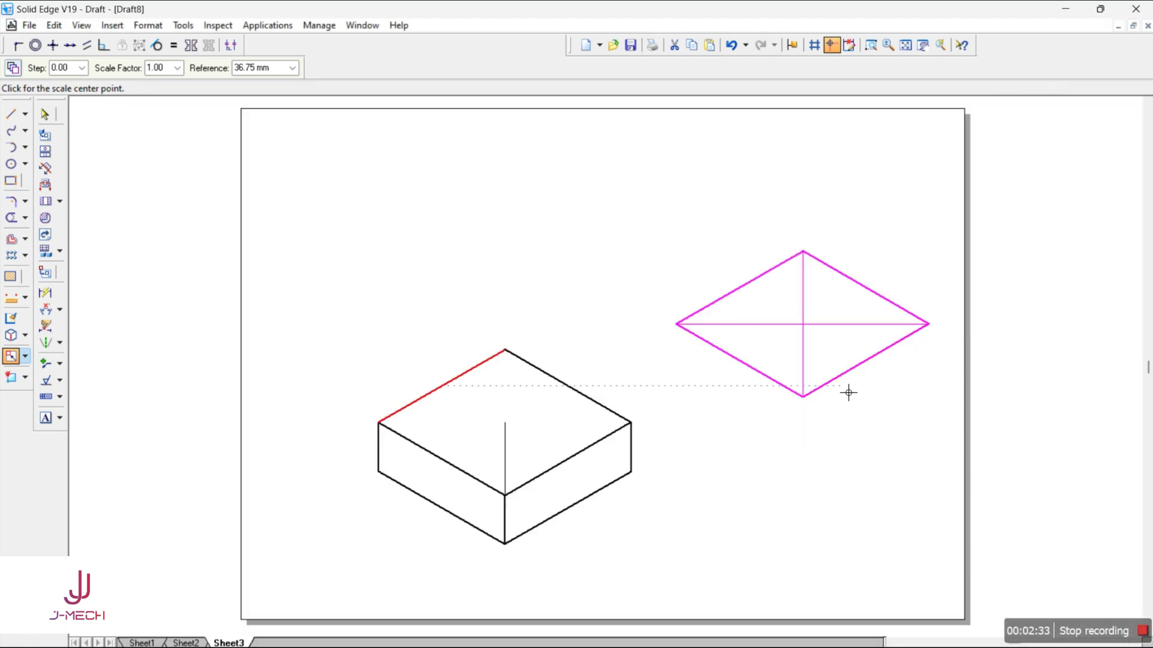
left_click(168, 73)
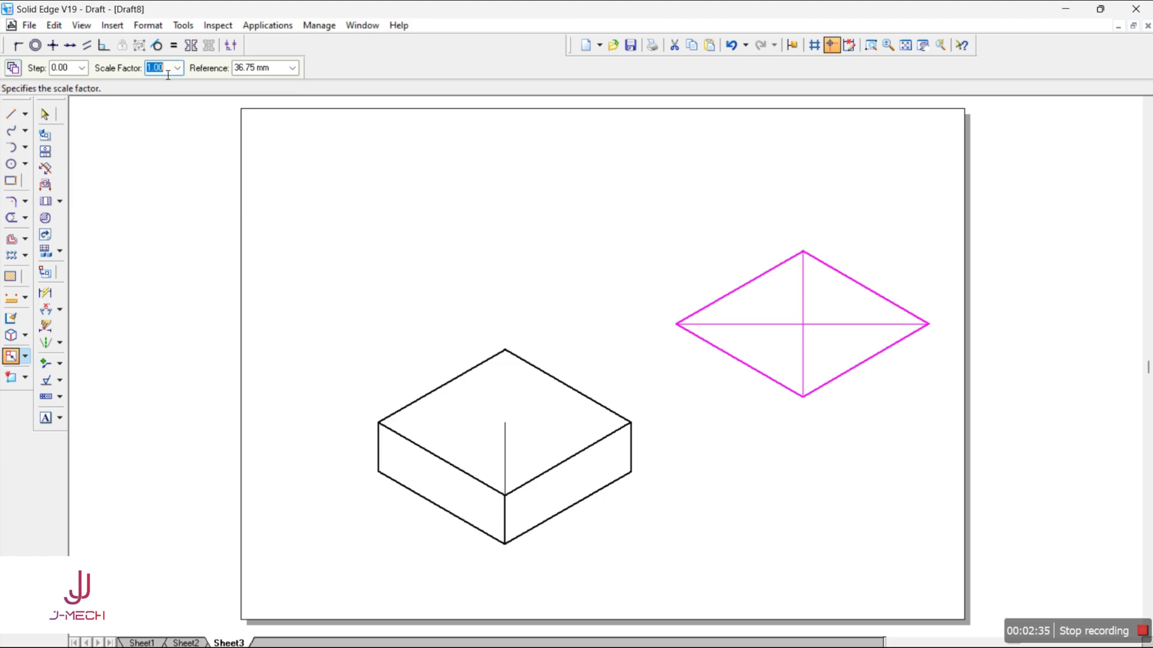
type("40/6")
key("Tab")
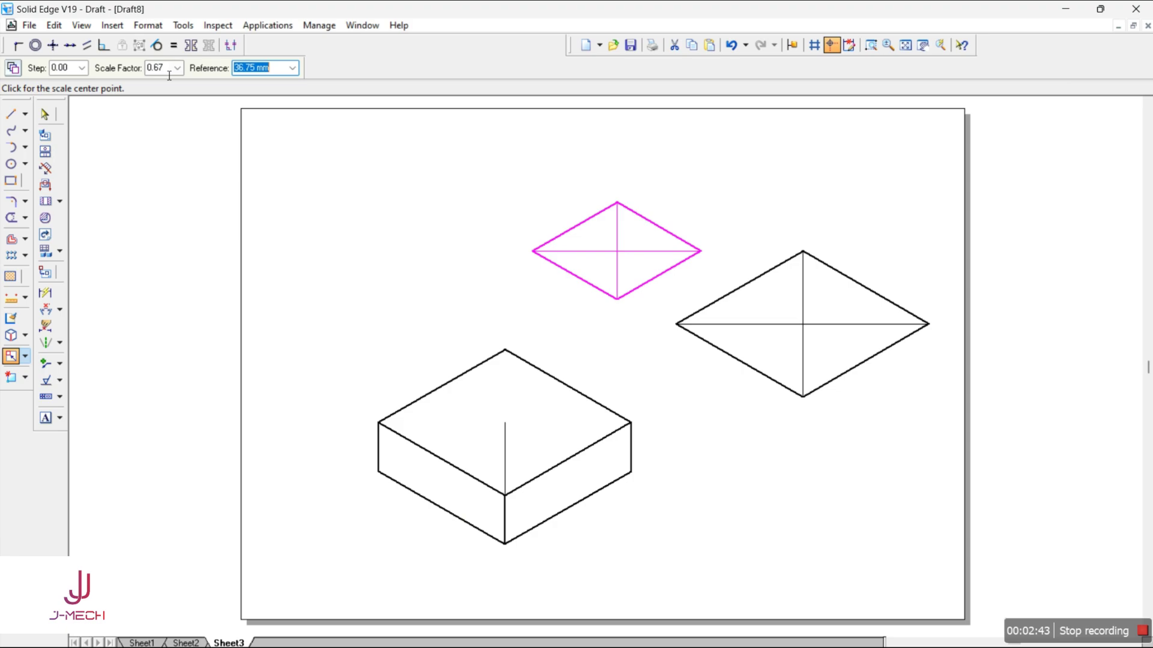
left_click(808, 376)
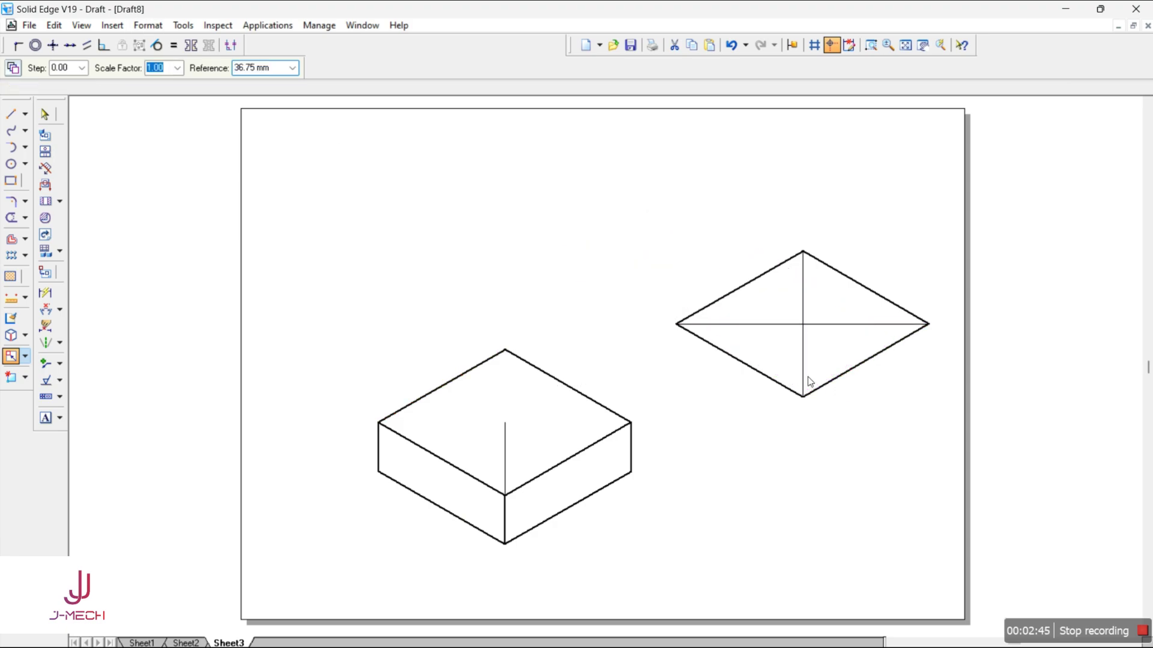
left_click(398, 209)
Step: Add a 40 dimension to the diamond's lower-right edge and select both together
left_click(45, 293)
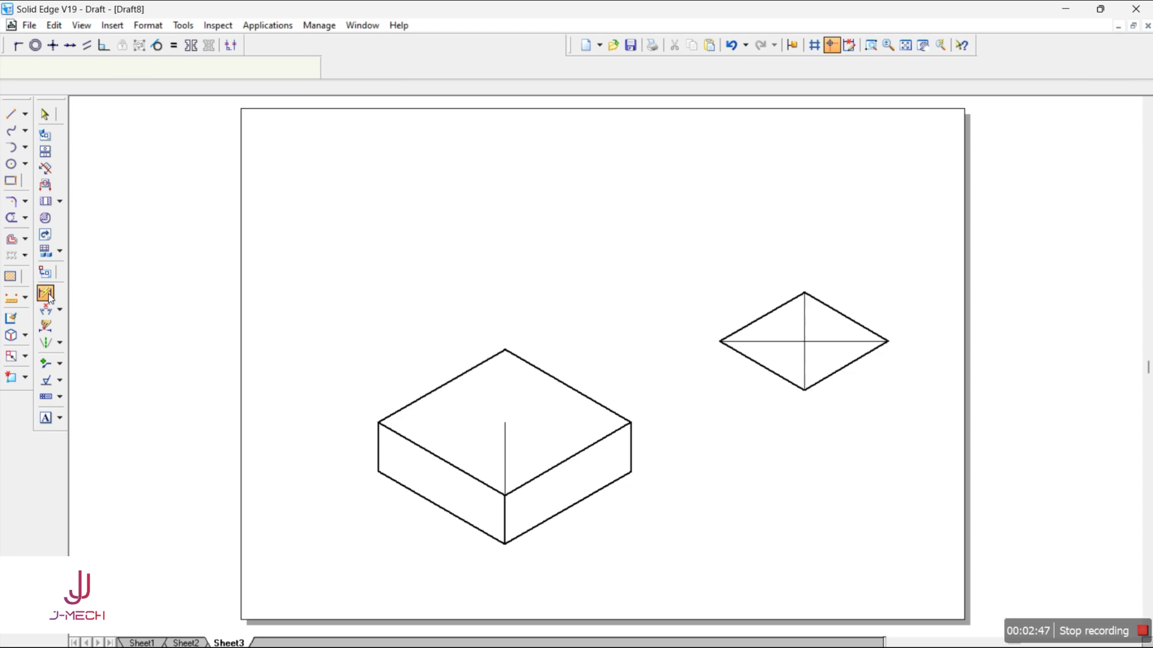
left_click(858, 359)
left_click(883, 393)
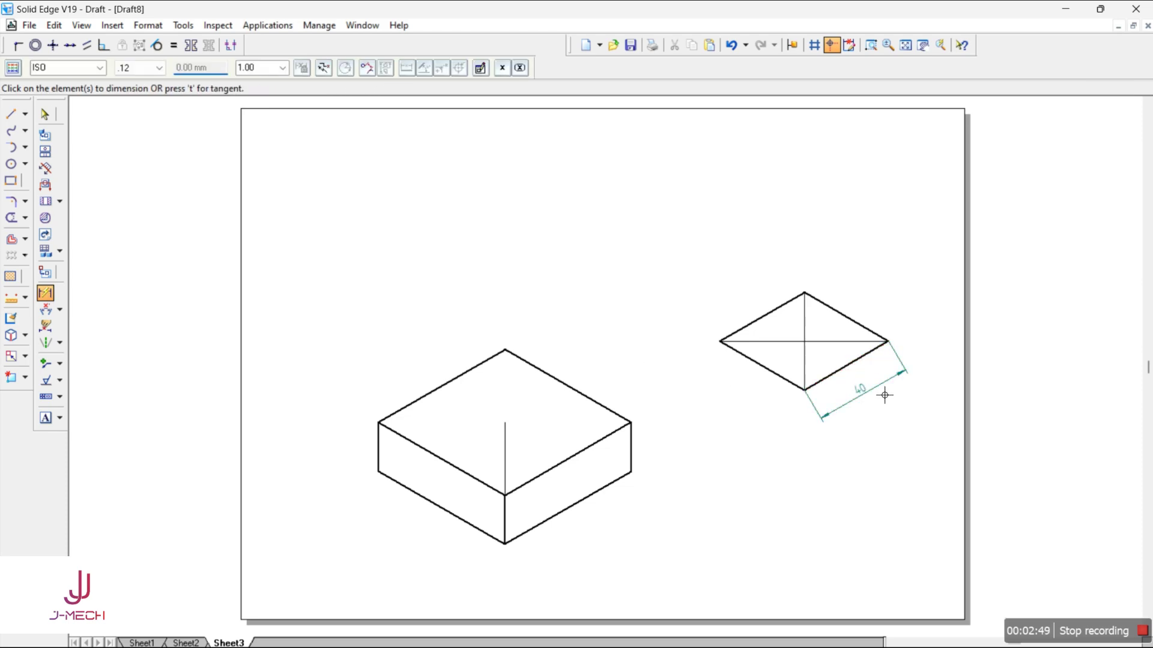
left_click(45, 114)
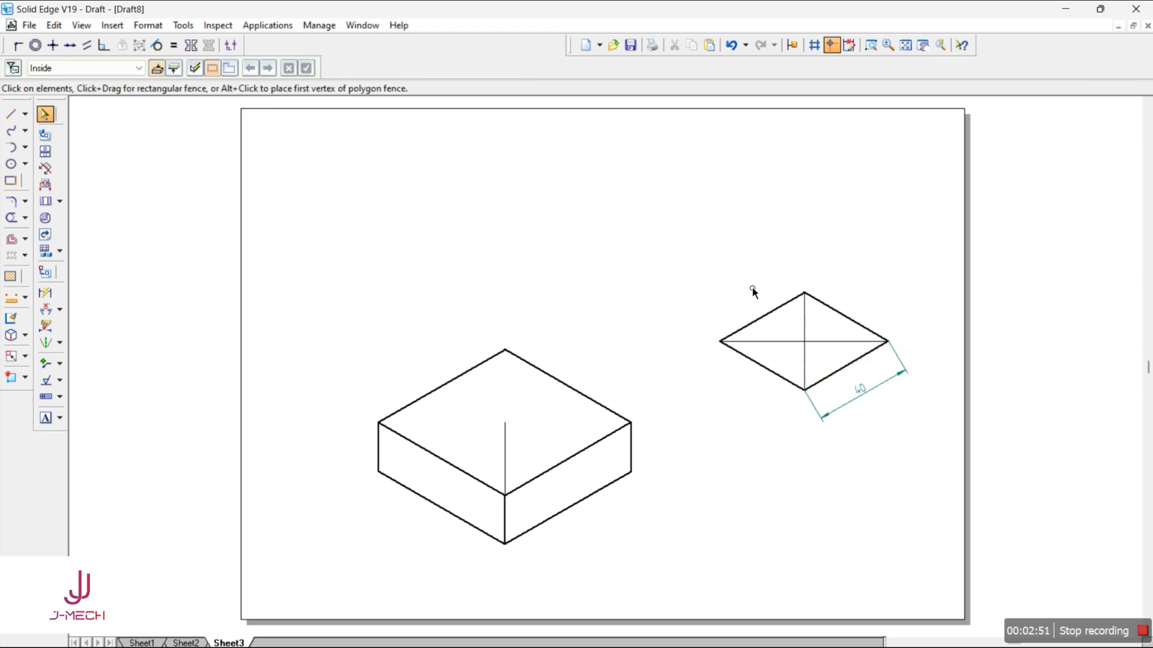
left_click_drag(701, 261, 931, 460)
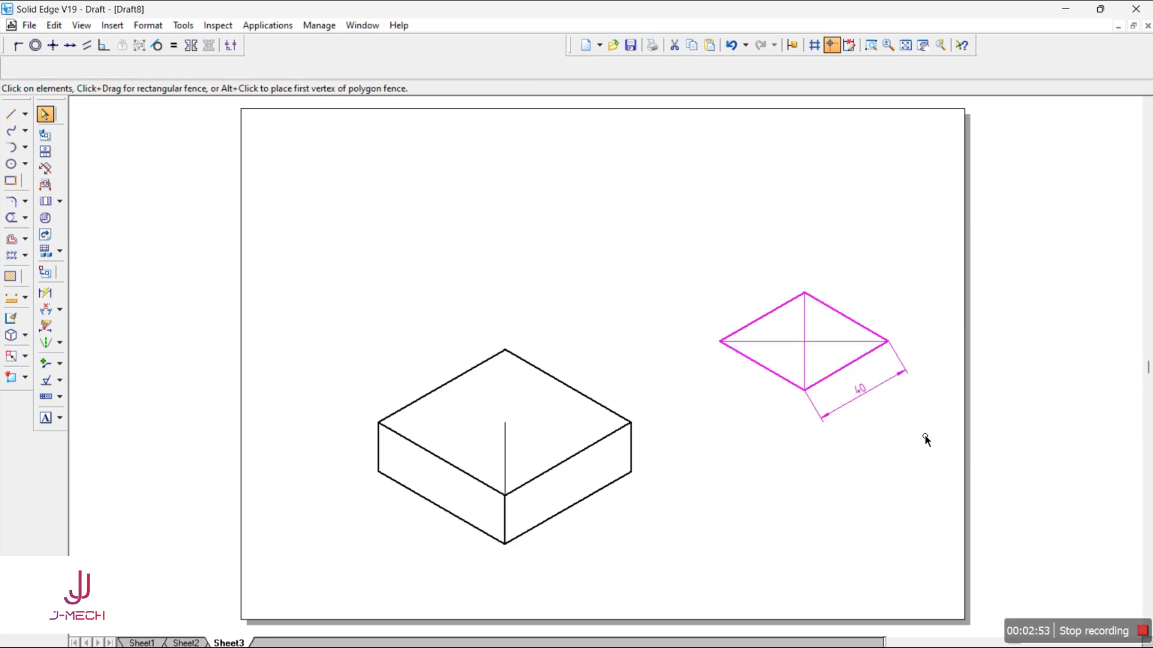
Step: Copy the diamond and its dimension up-left, then scale the copy by 20/40
left_click_drag(862, 372, 685, 225, "ctrl")
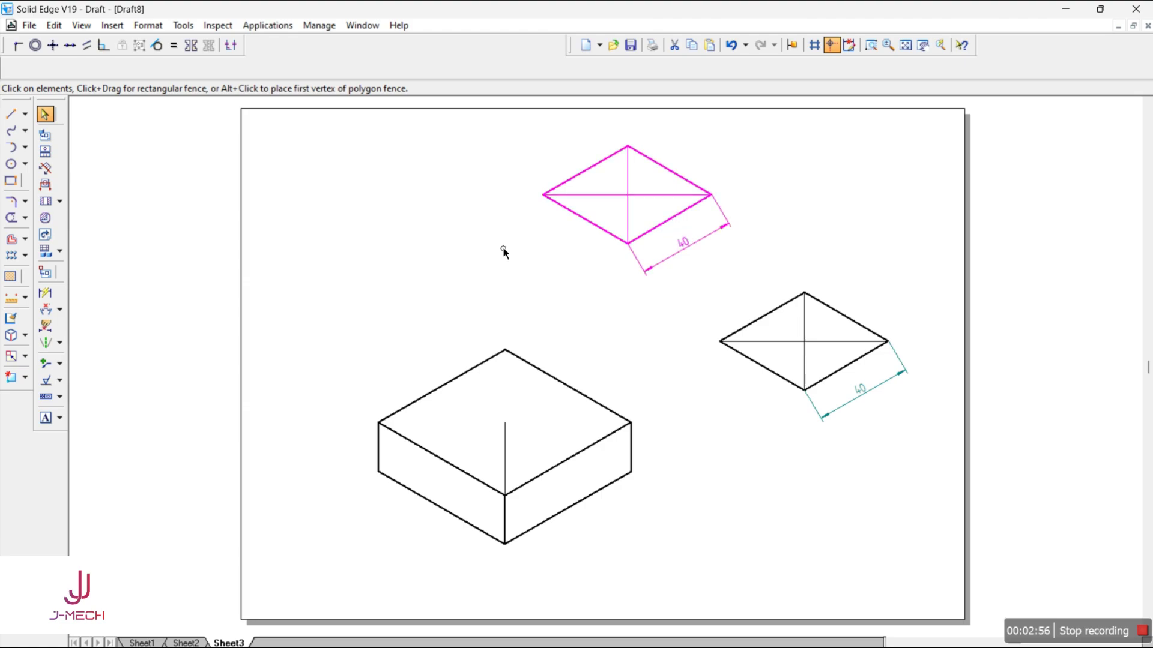
left_click(11, 356)
type("20")
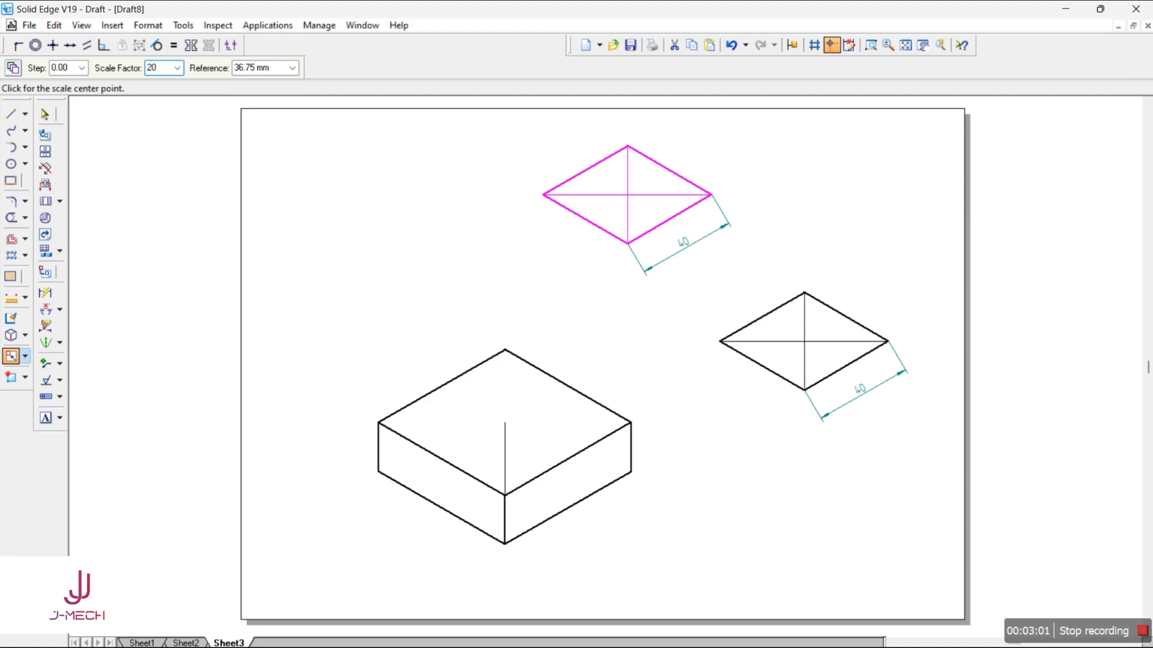
type("/40")
key("Tab")
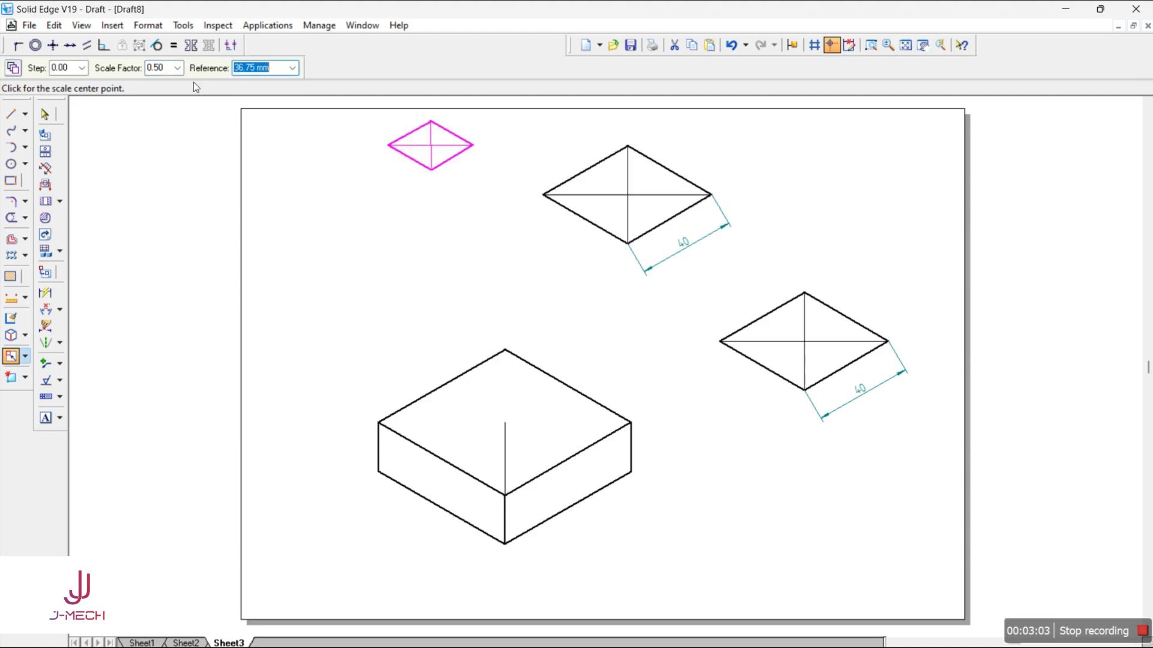
left_click(634, 218)
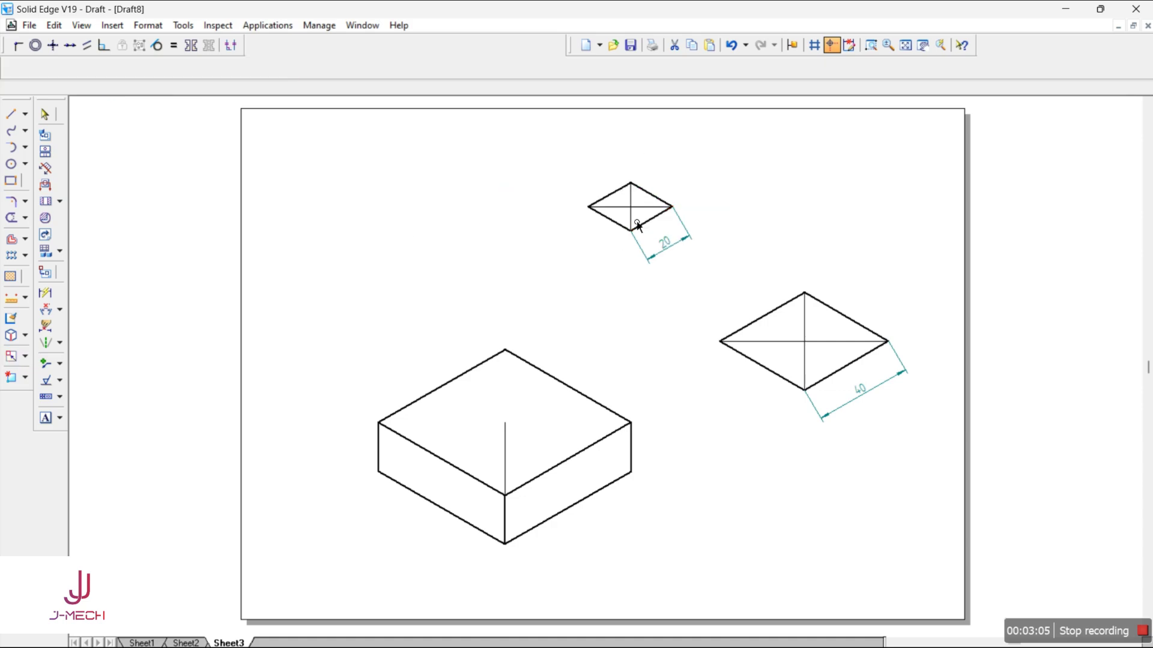
left_click(747, 229)
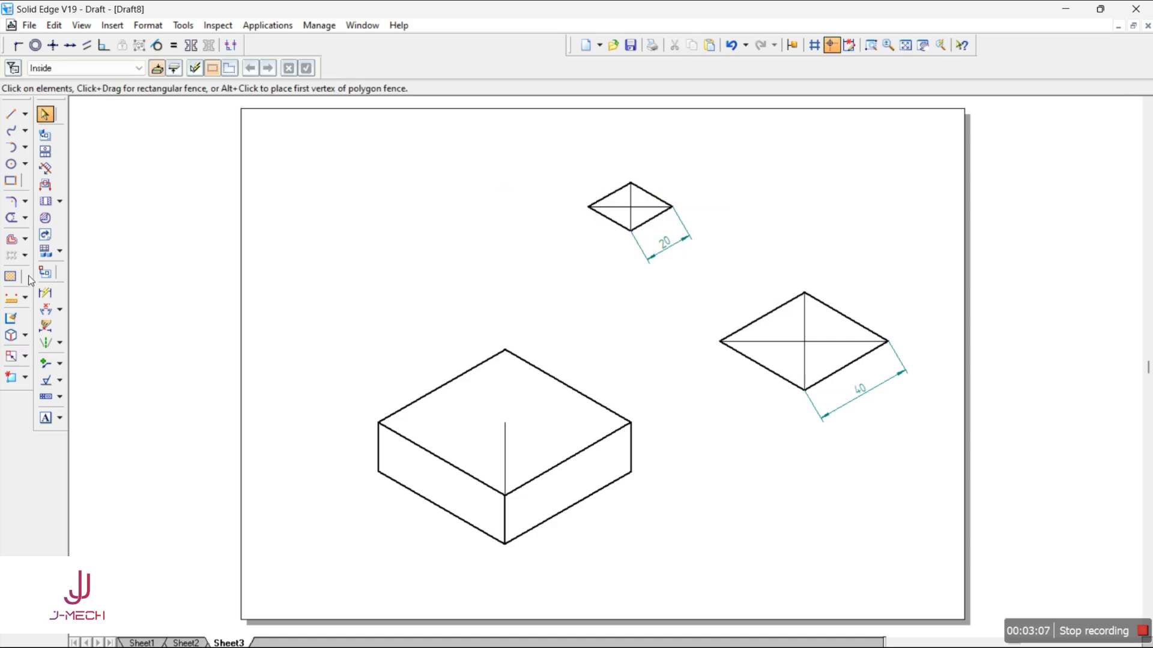
Step: Trim the cross lines inside both the small and the large diamonds
left_click(15, 219)
left_click(618, 214)
left_click(634, 222)
left_click(650, 211)
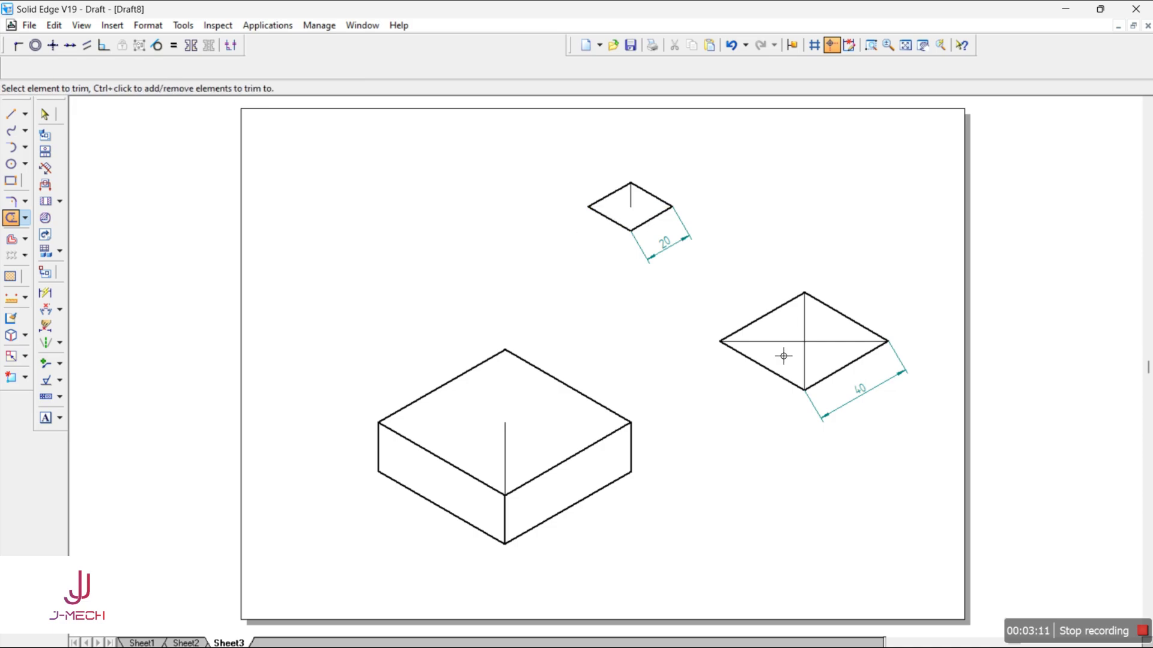
left_click(796, 351)
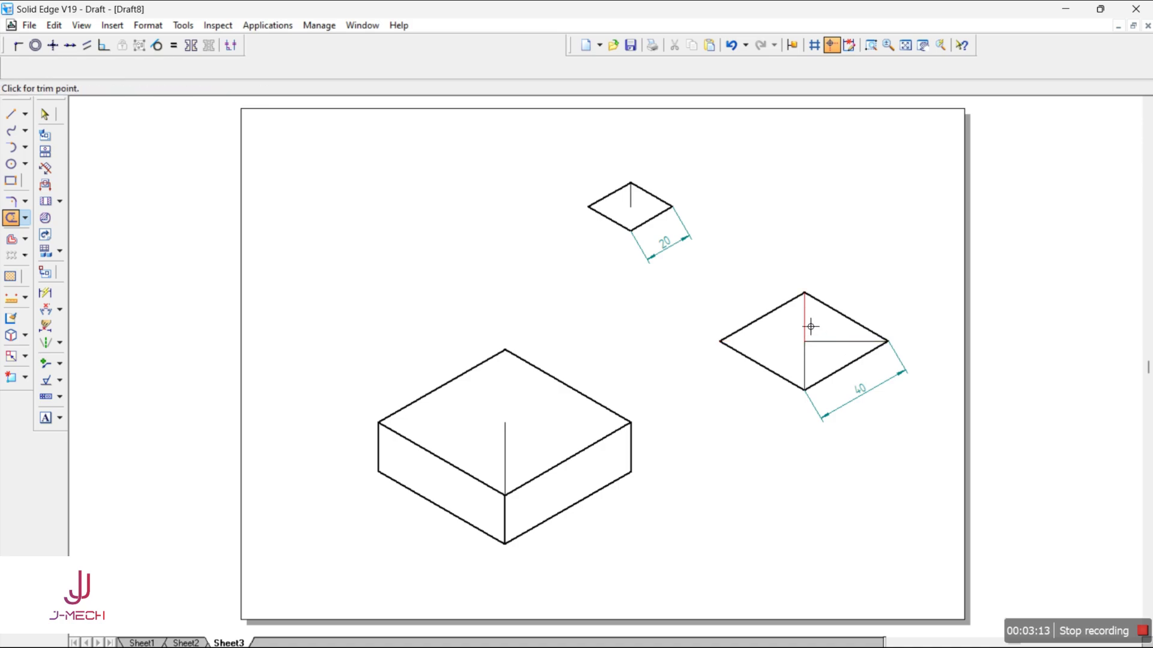
mouse_move(836, 343)
left_mouse_down()
mouse_move(813, 334)
mouse_move(841, 350)
left_mouse_up()
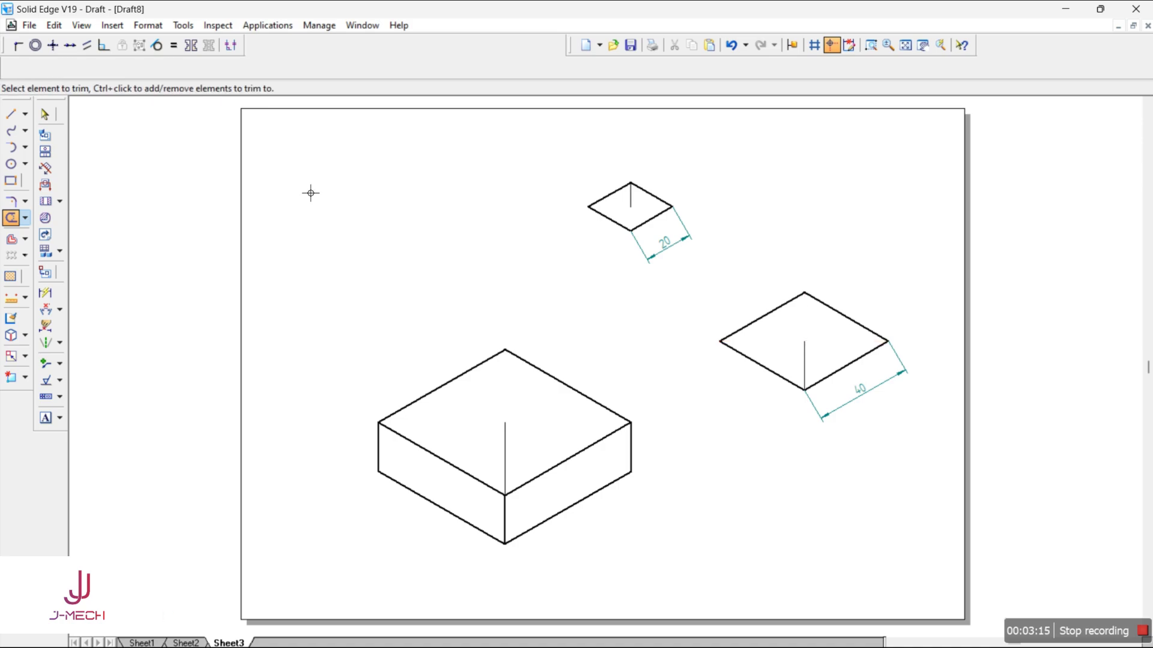
Step: Draw a 60 mm vertical Center-type axis line from the large diamond's centre
left_click(10, 115)
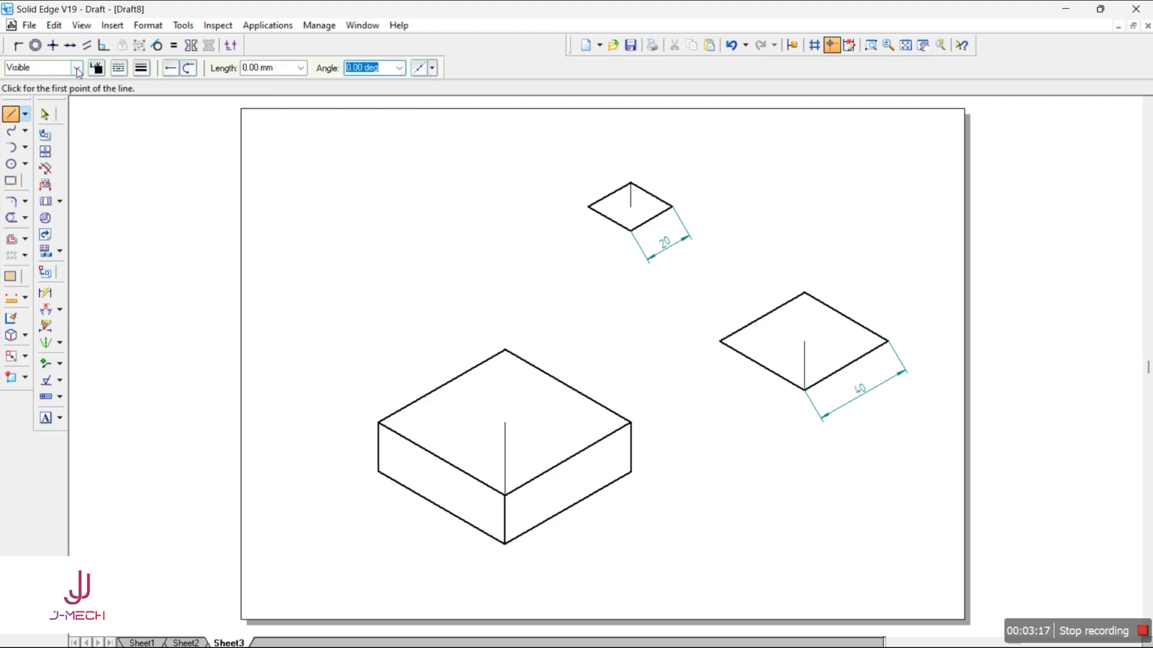
left_click(76, 68)
left_click(39, 83)
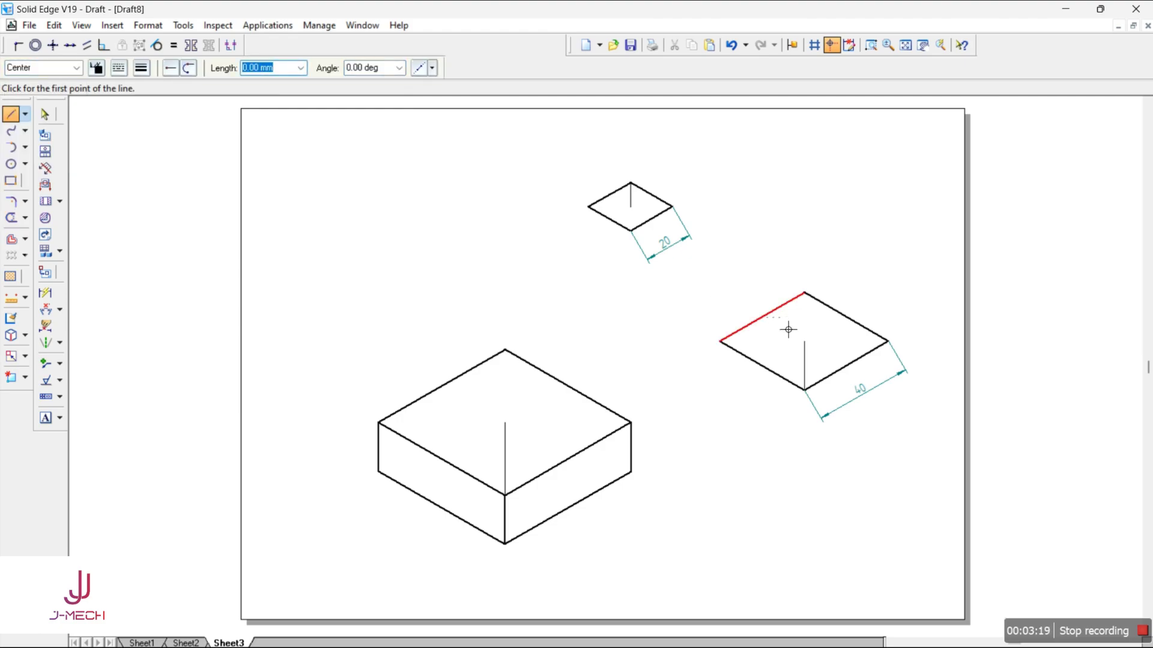
left_click(814, 348)
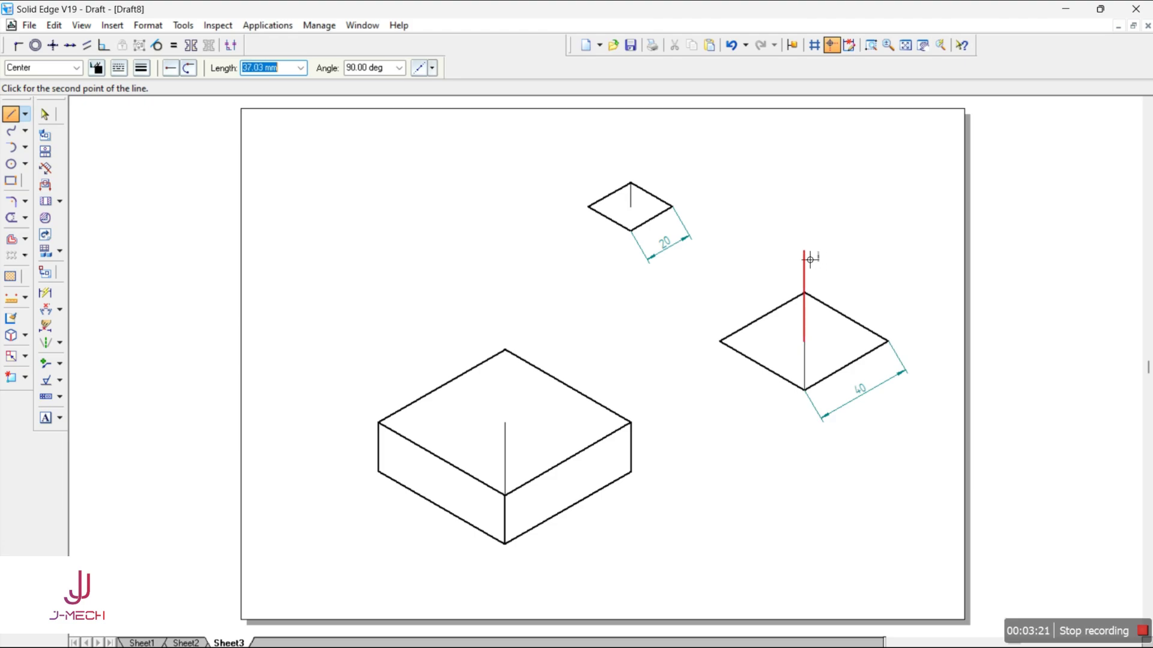
type("60")
key("Return")
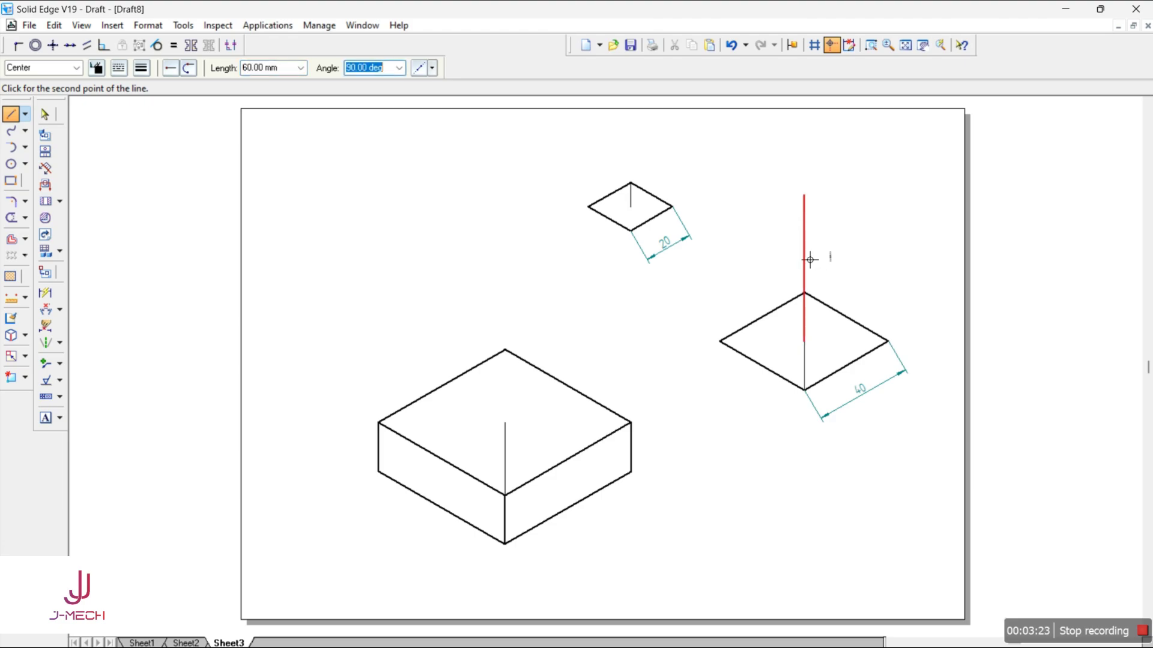
right_click(831, 234)
Step: Trim the axis's lower part and select the small diamond with its 20 dimension
left_click(11, 217)
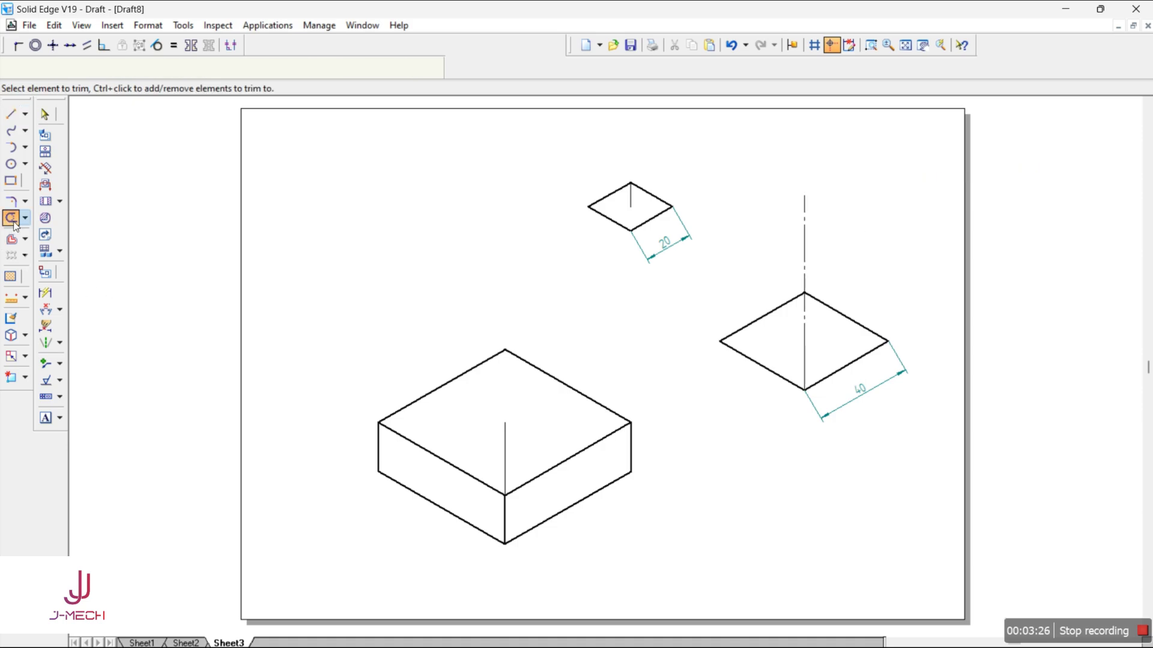
left_click(812, 373)
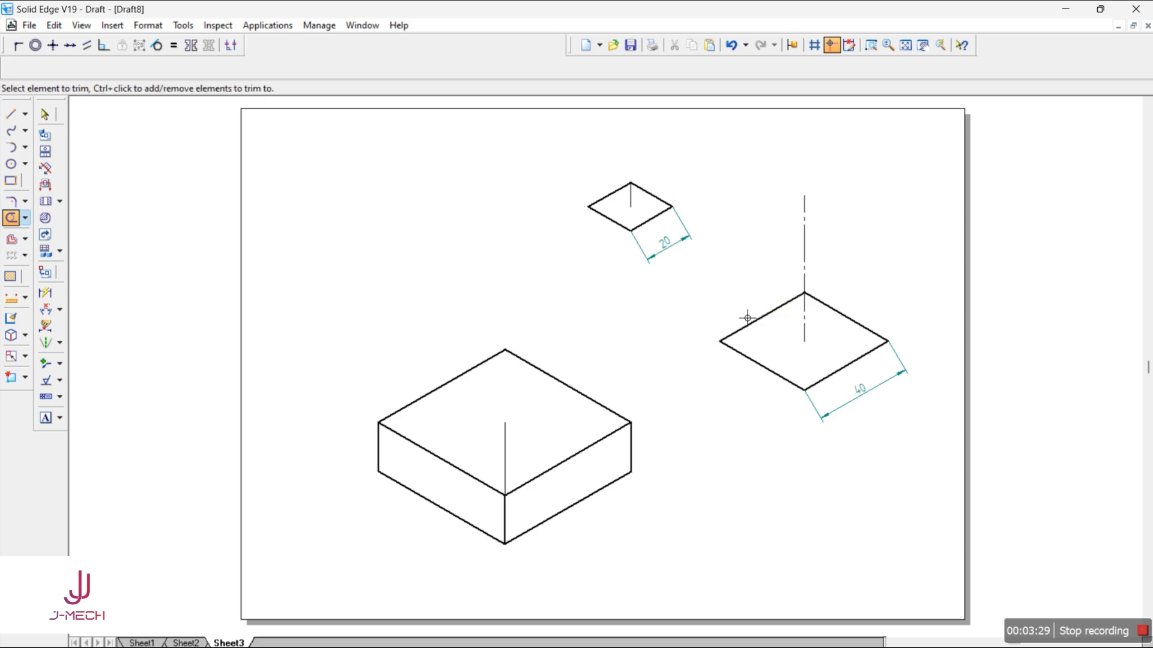
left_click(44, 114)
left_click_drag(536, 149, 712, 270)
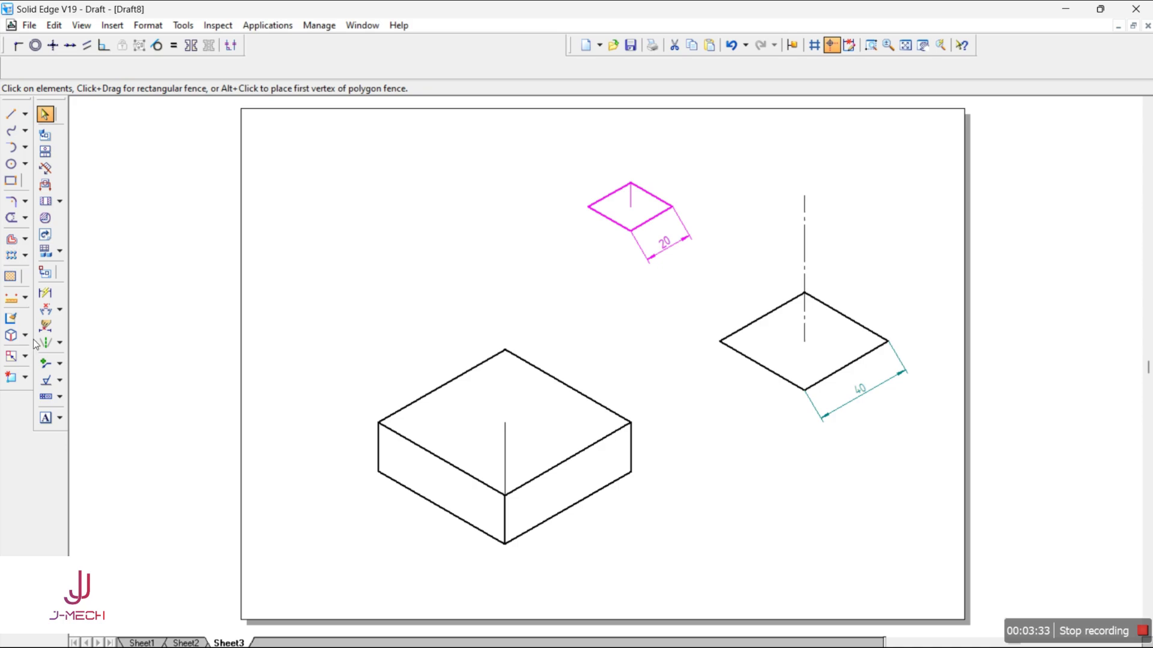
Step: Move the small 20 diamond onto the centre line above the 40 diamond
left_click(25, 357)
left_click(67, 359)
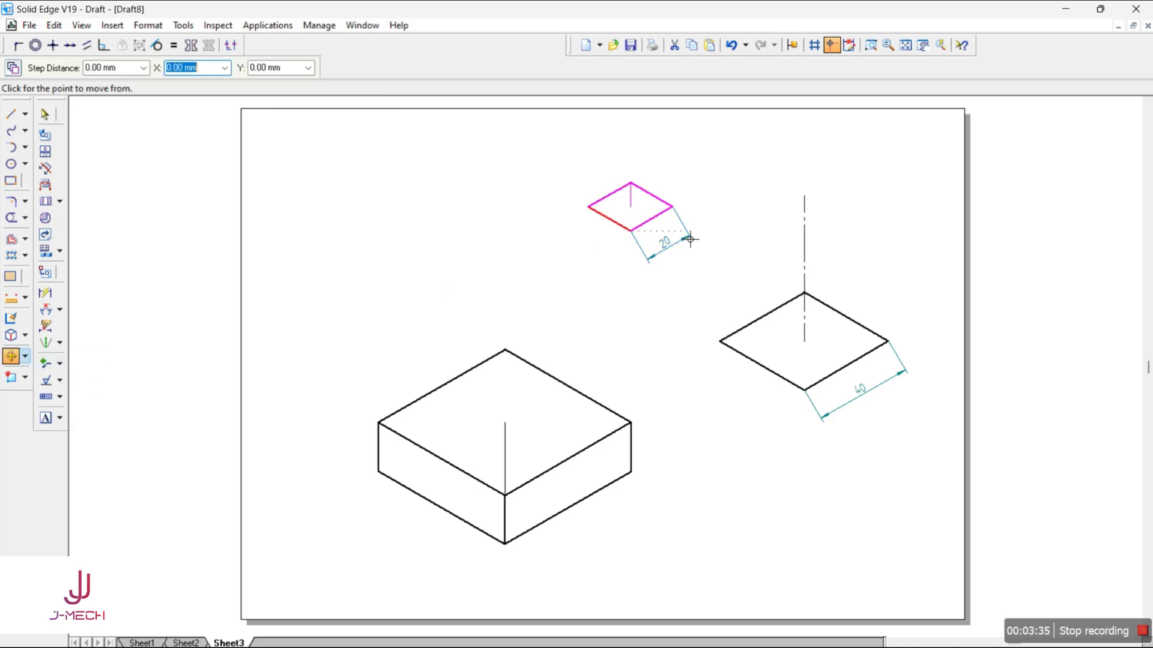
left_click(640, 215)
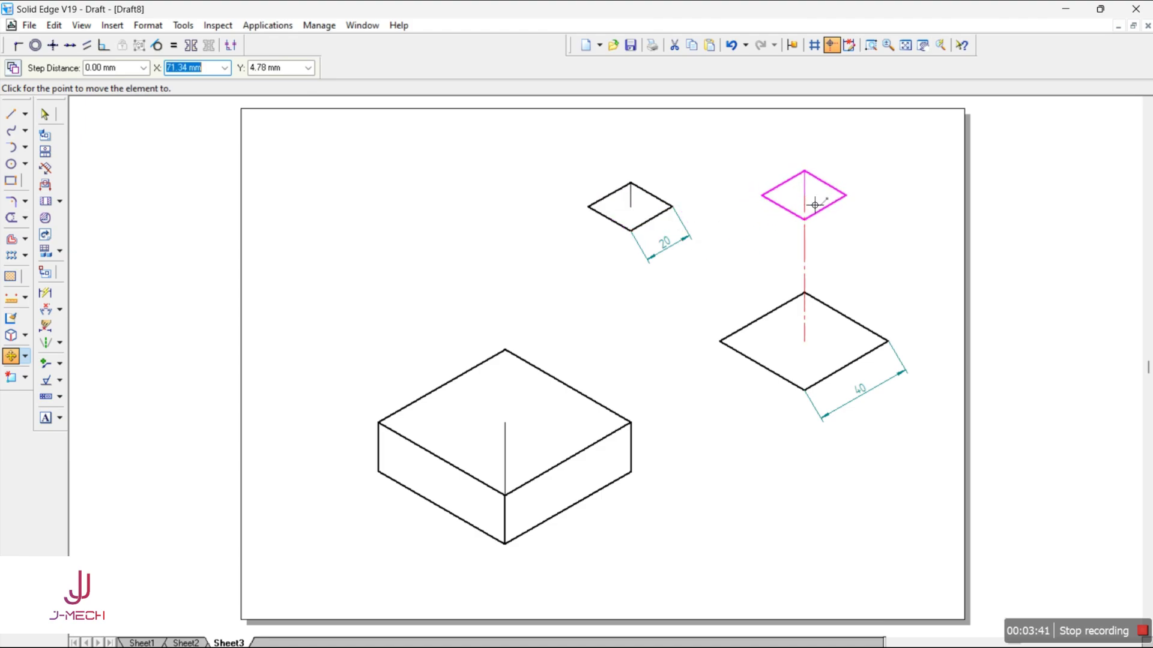
left_click(814, 205)
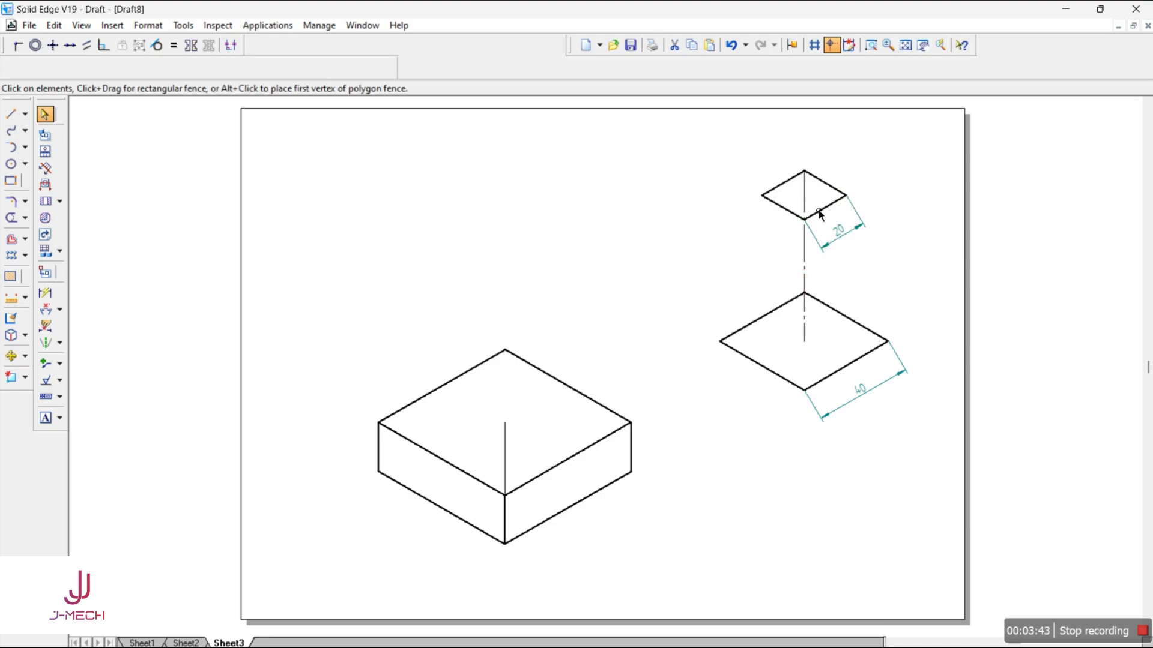
left_click(891, 227)
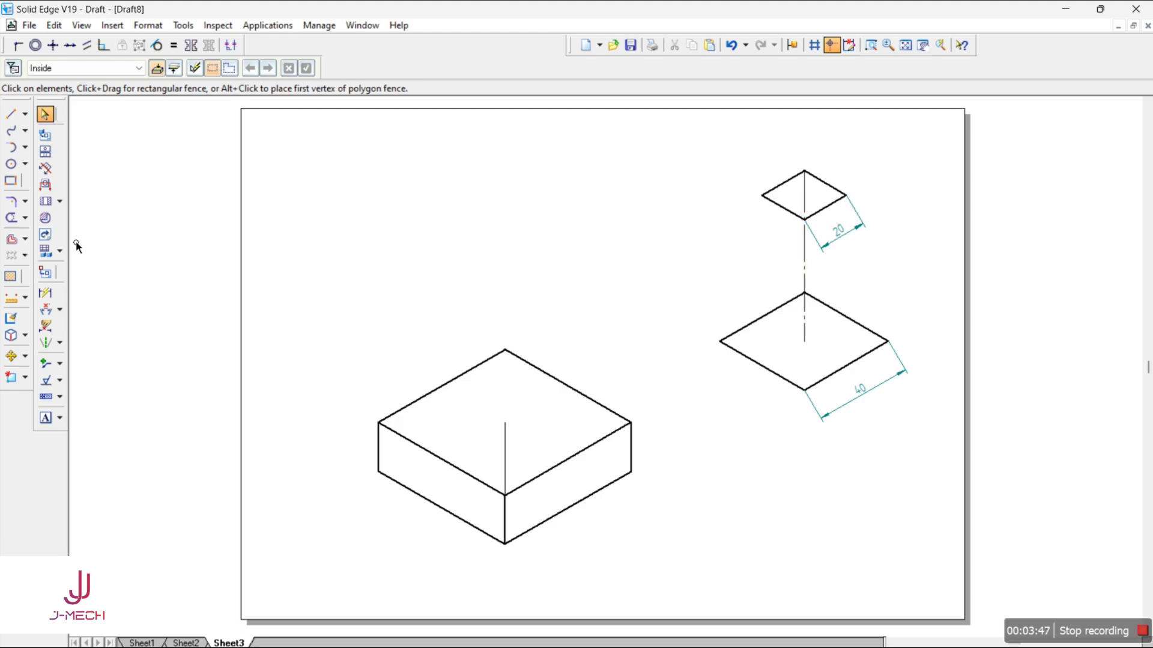
Step: Trim the line inside the upper diamond and join the left and right vertices with Visible edges
left_click(10, 217)
left_click(805, 194)
left_click(11, 114)
left_click(75, 67)
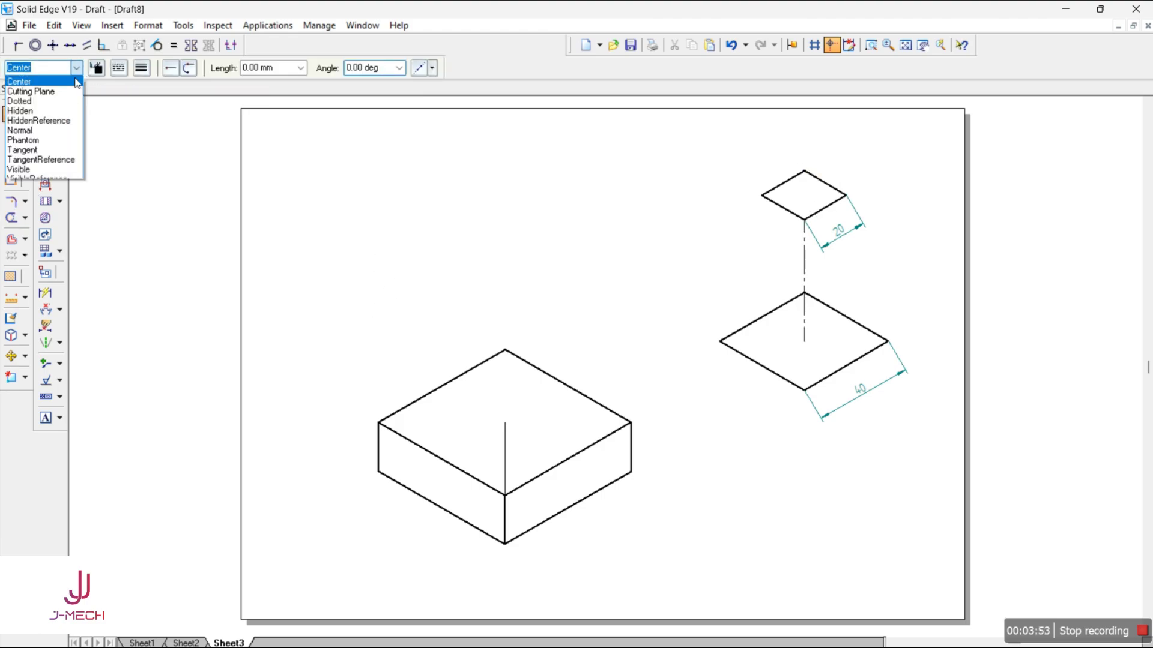
left_click(36, 171)
left_click(719, 341)
left_click(762, 195)
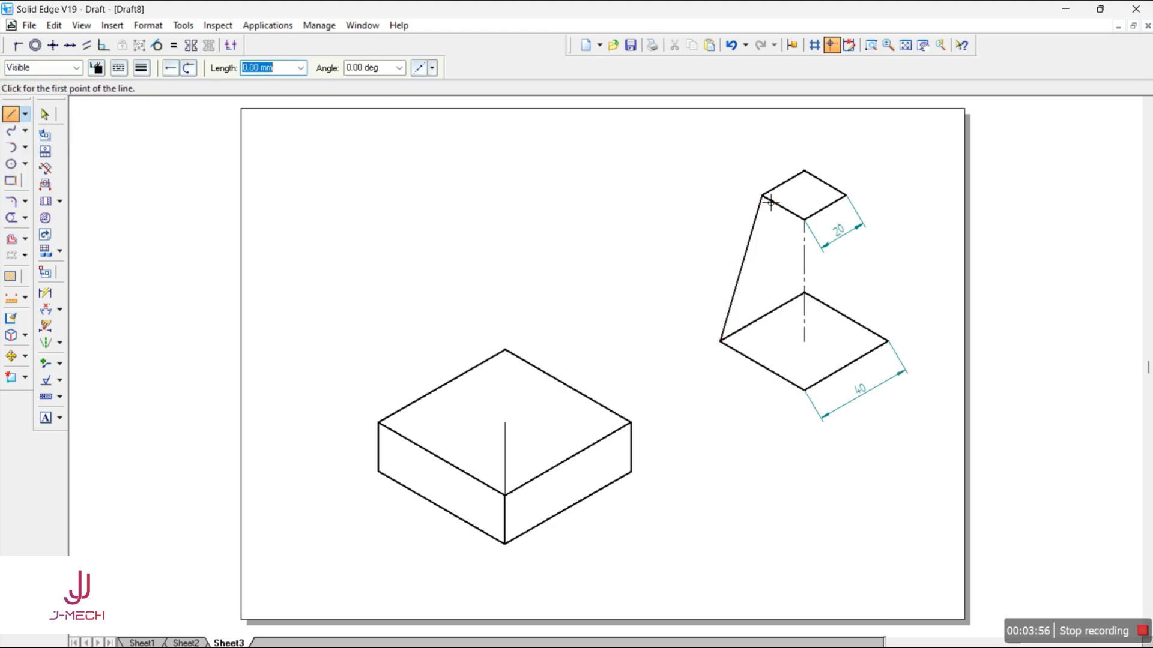
left_click(888, 342)
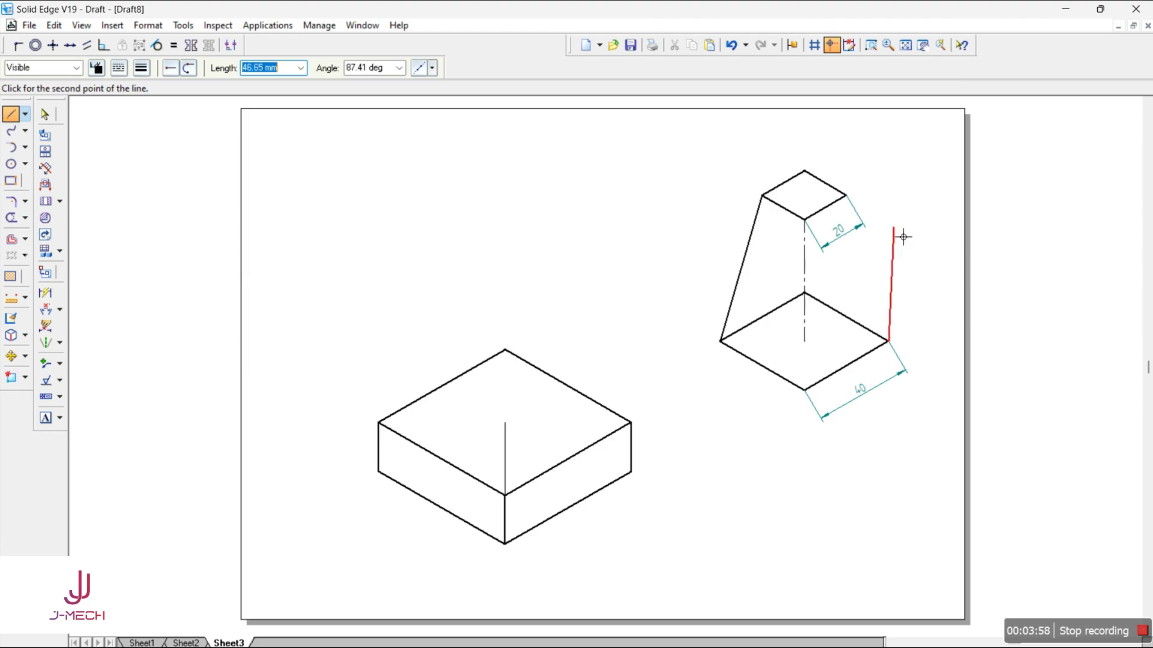
left_click(847, 196)
Step: Fence-select the whole frustum together with its dimensions
left_click(45, 113)
left_click_drag(713, 170, 917, 443)
left_click(24, 356)
Step: Move the frustum by its base centre onto the block's top-face centre
left_click(83, 362)
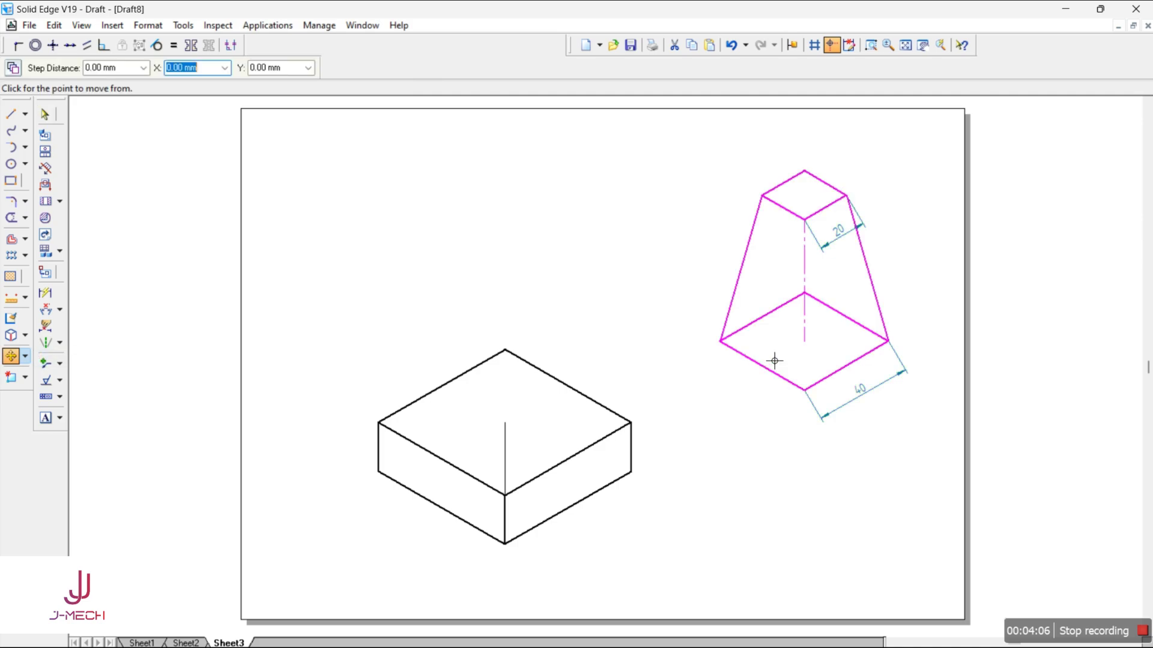
left_click(813, 349)
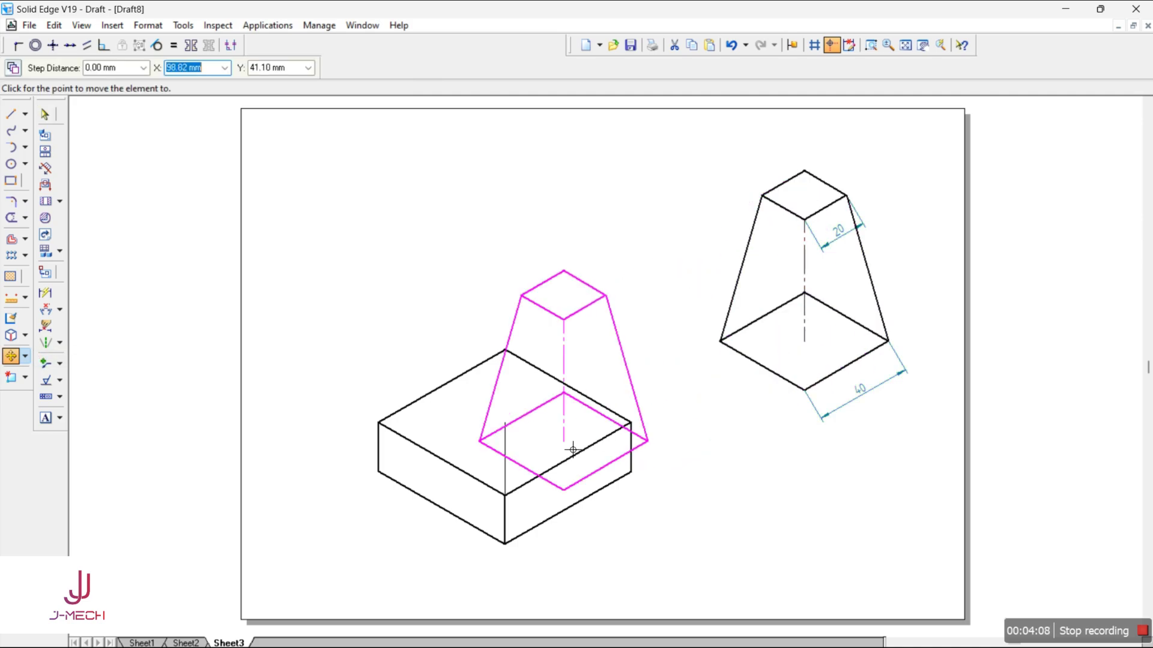
left_click(516, 434)
Step: Delete the stray vertical line below the frustum's centre line
left_click(679, 324)
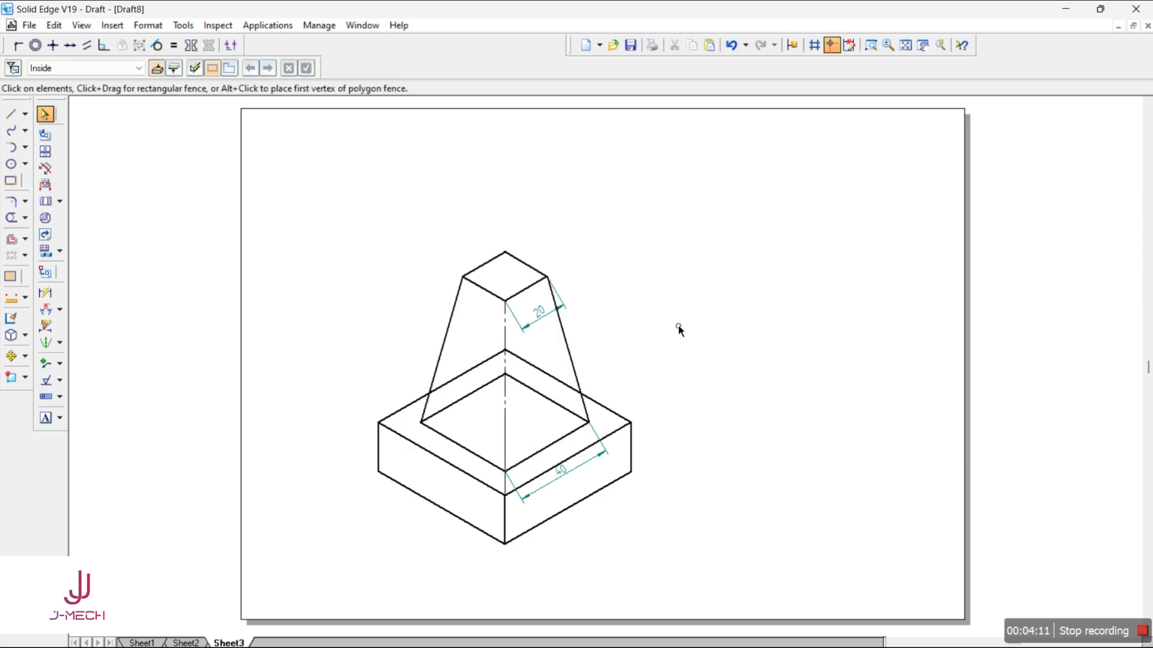
left_click(510, 492)
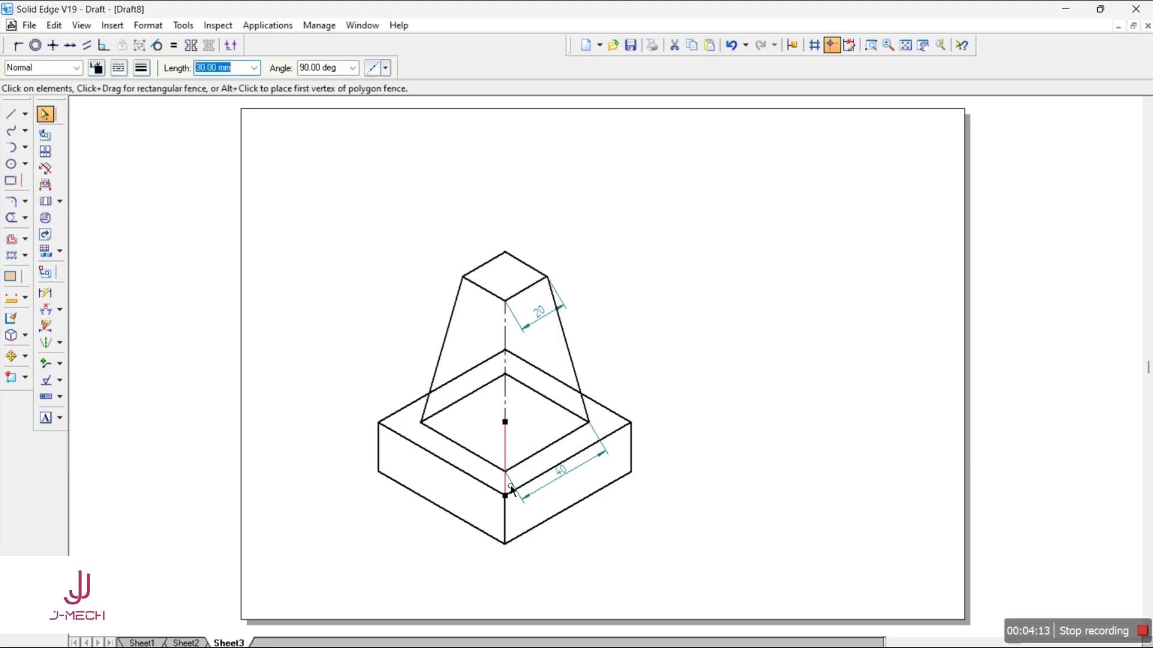
key("Delete")
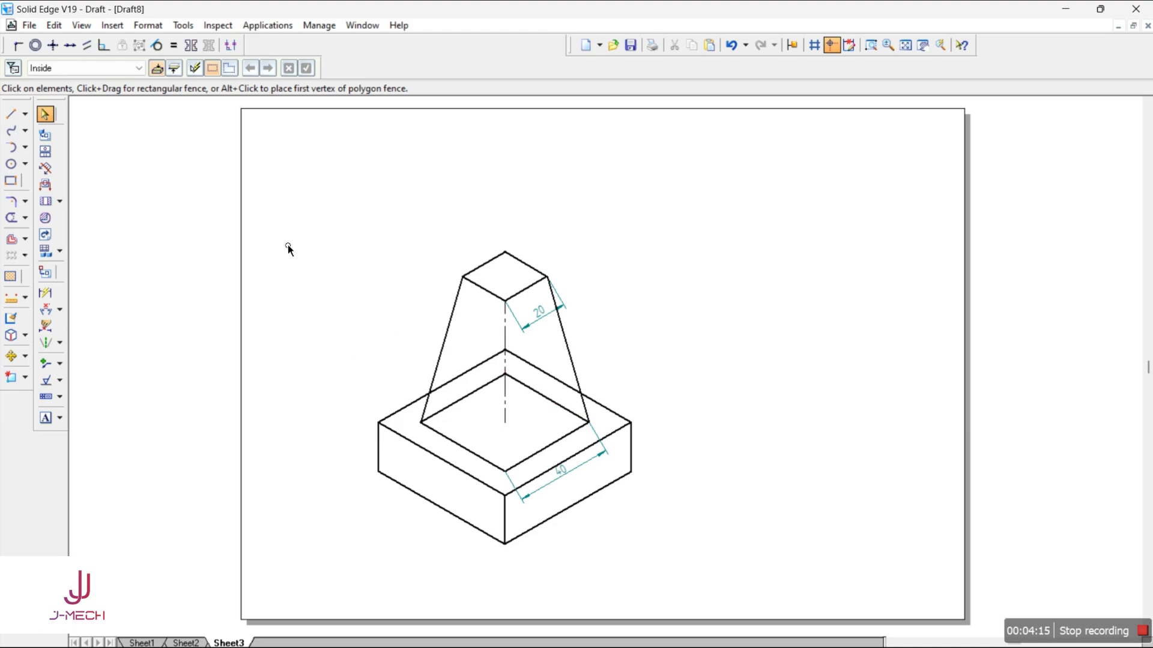
Step: Draw the frustum's front vertical edge from the inner square's front corner to the top's front corner
left_click(11, 114)
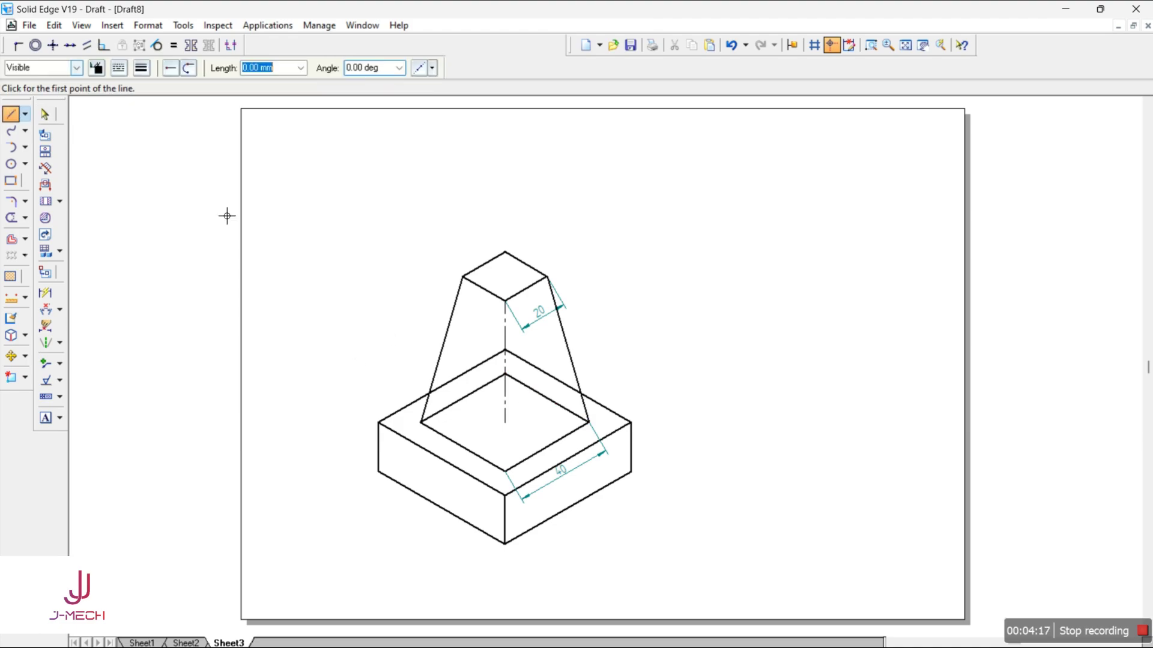
left_click(504, 471)
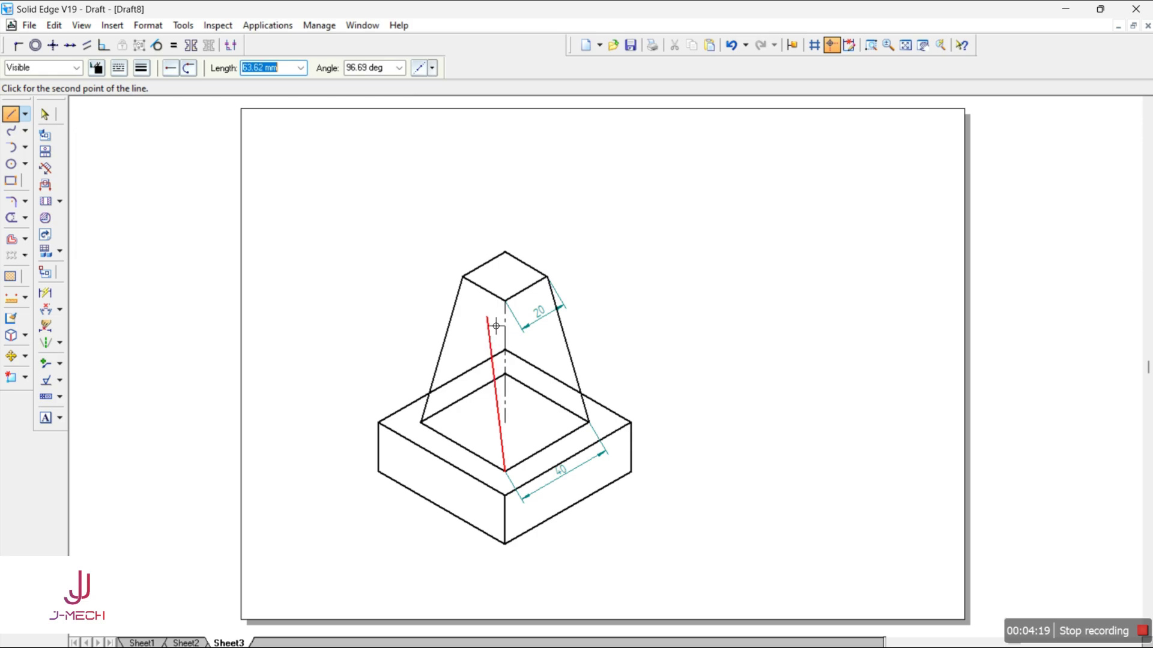
left_click(507, 304)
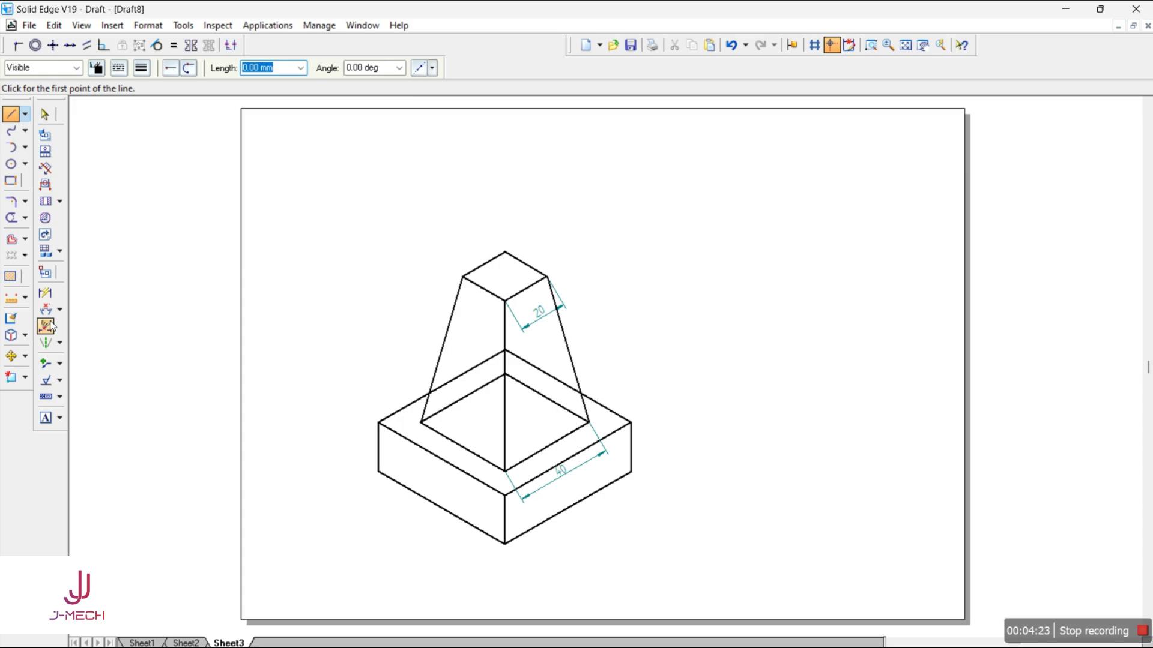
Step: Delete the 20 and 40 dimensions, dismissing the low-battery warning
left_click(45, 114)
left_click(542, 324)
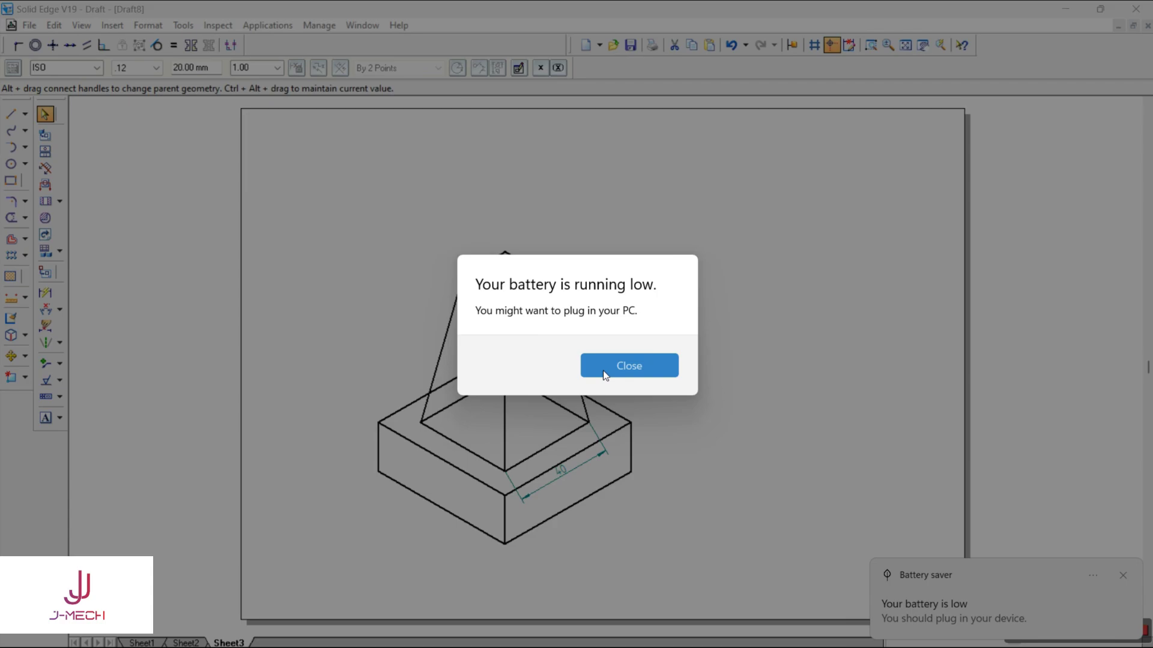
left_click(605, 373)
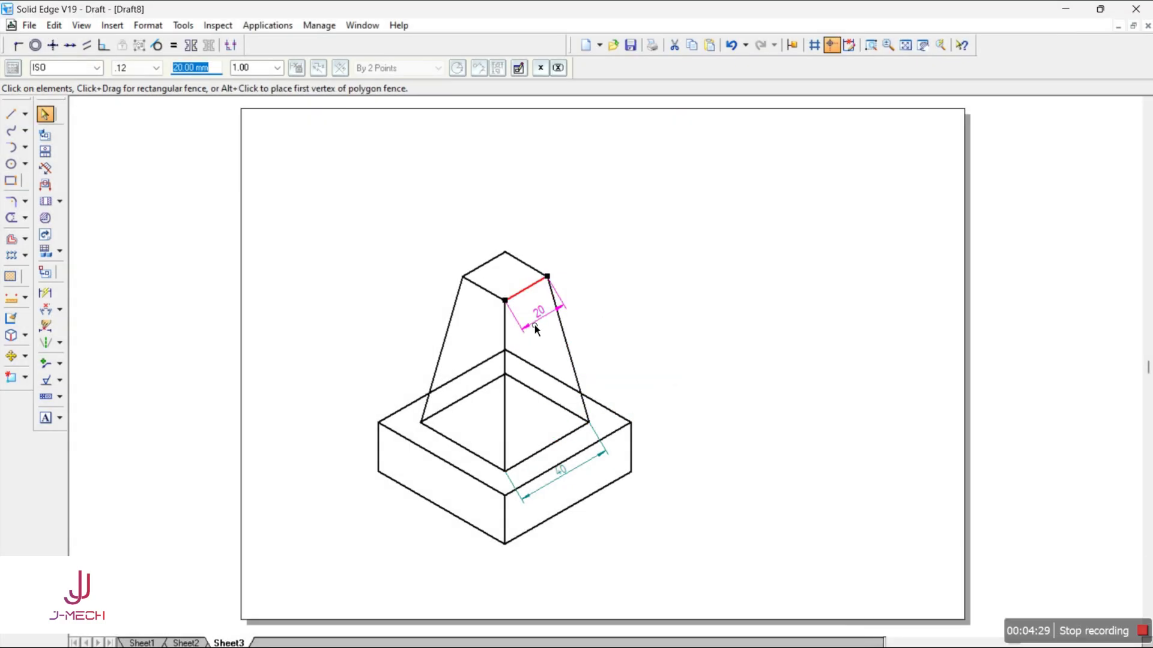
key("Delete")
left_click(563, 478)
key("Delete")
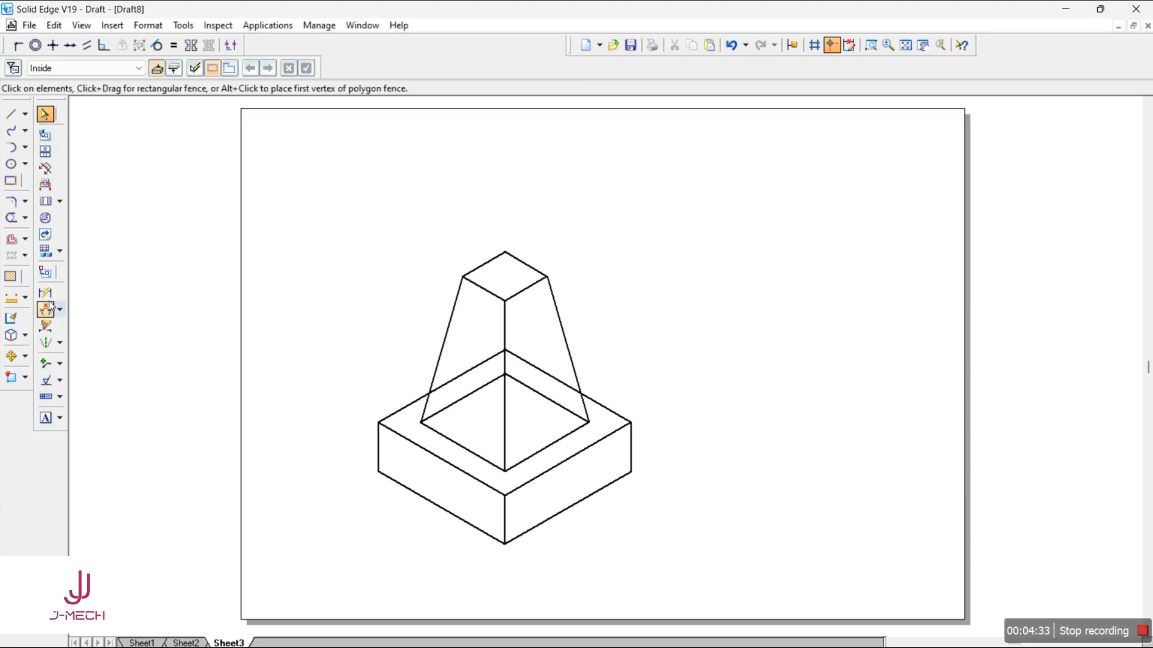
Step: Trim the inner square's hidden edges behind the frustum
left_click(11, 217)
left_click_drag(509, 373, 481, 376)
left_click(543, 373)
left_click(562, 414)
left_click(480, 390)
Step: Fence-select the entire drawing and drag it toward the sheet centre
left_click(44, 114)
left_click_drag(330, 212, 684, 560)
left_click_drag(565, 517, 663, 478)
Step: Scale the whole drawing by a factor of 0.8164 about its centre
left_click(25, 356)
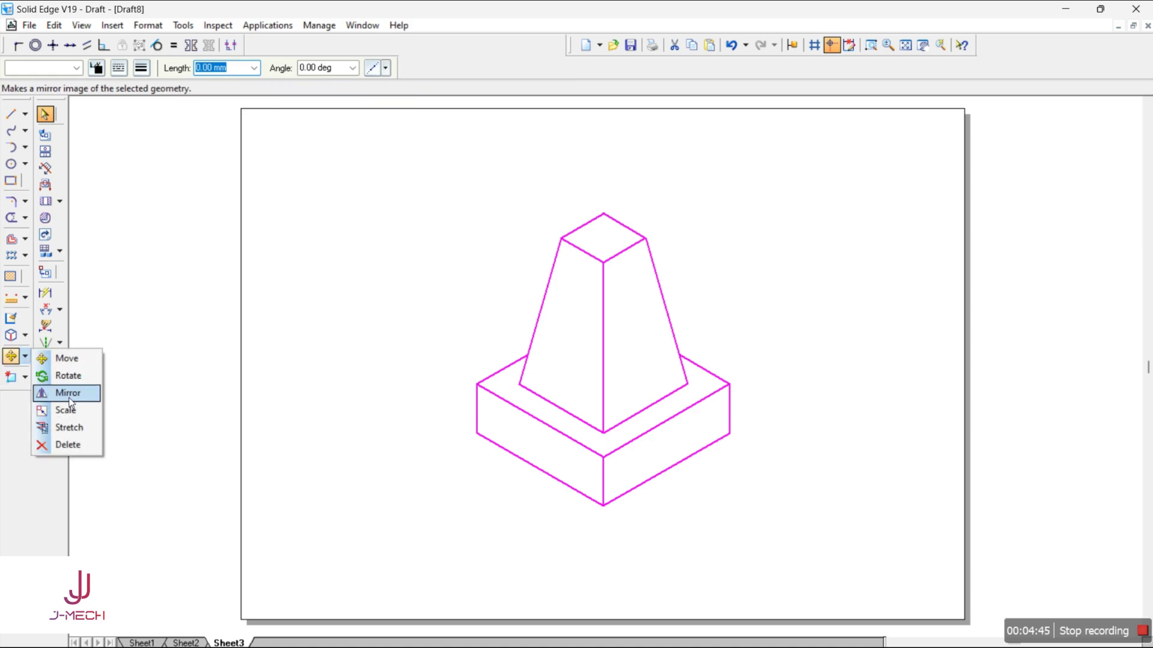
left_click(66, 410)
type("0")
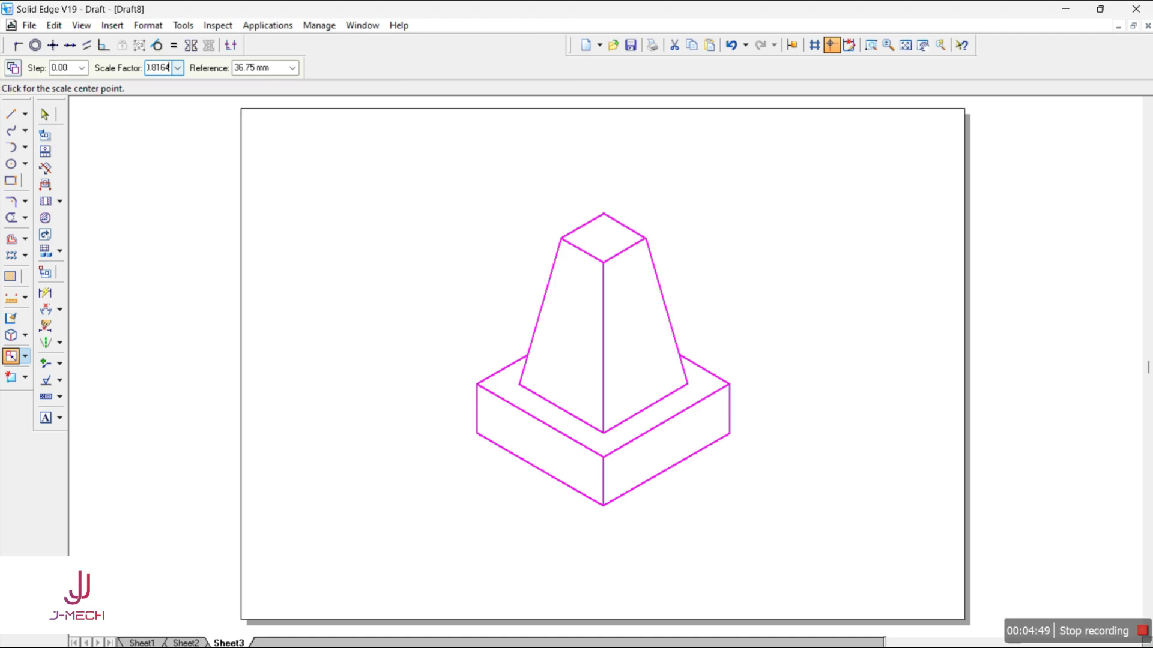
type(".8164")
key("Tab")
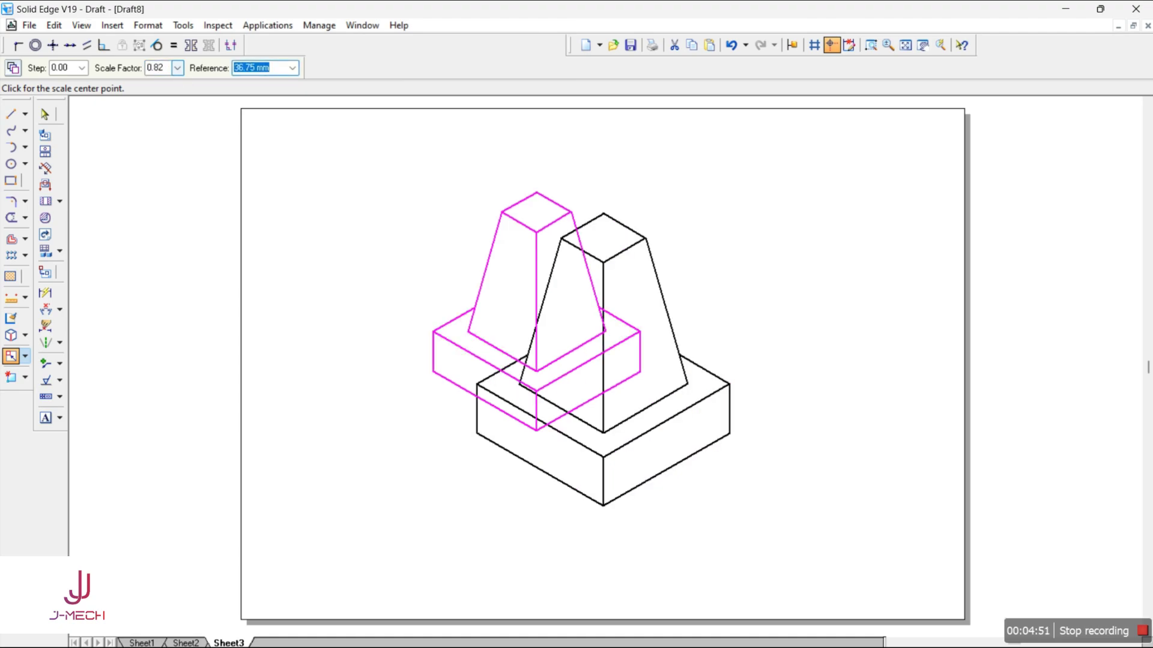
left_click(615, 391)
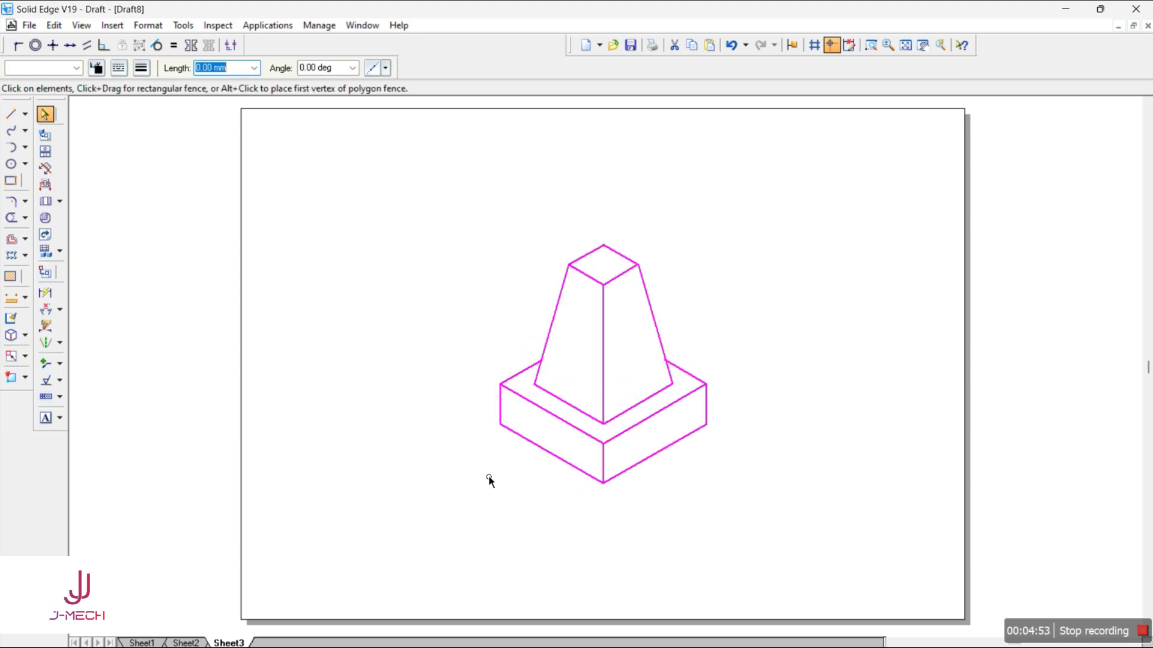
left_click(45, 115)
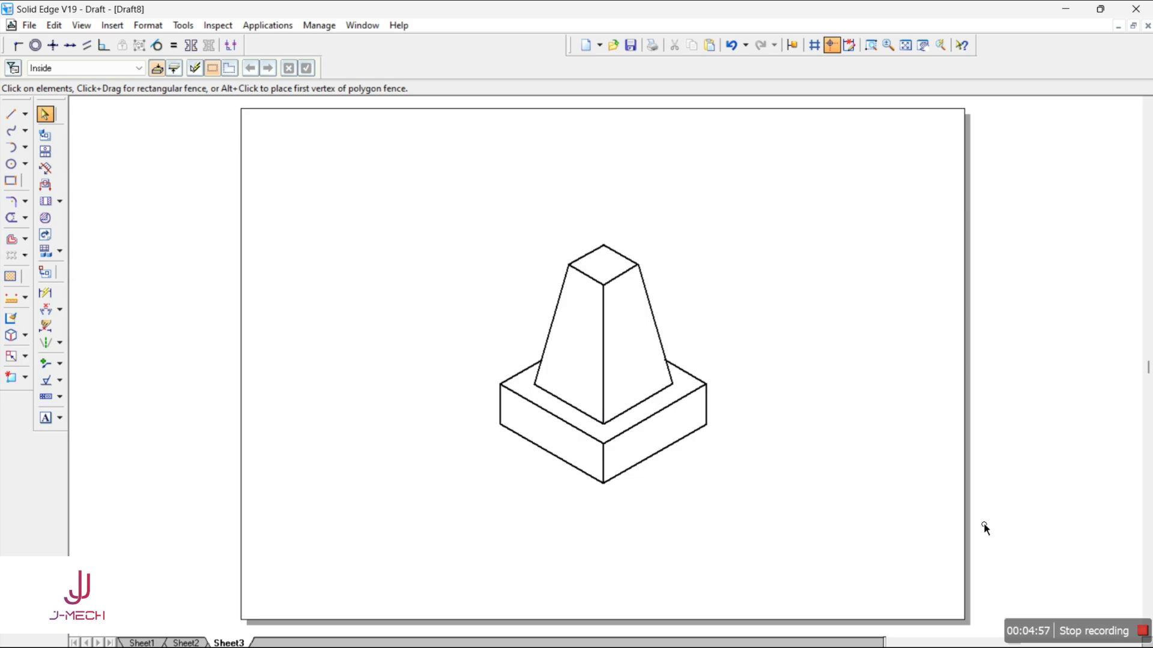